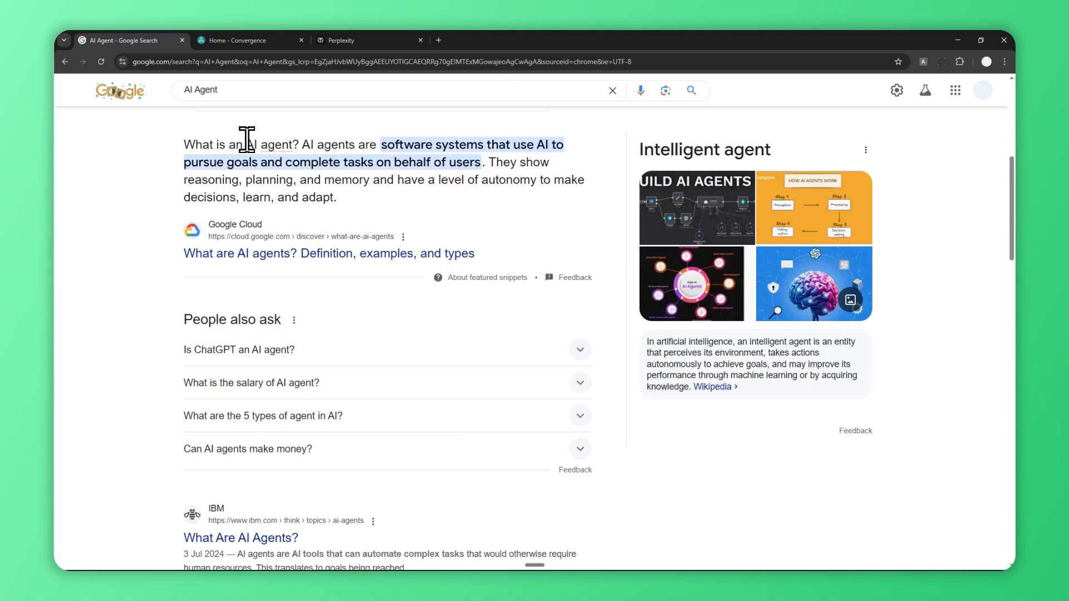
Step: Switch from the Google 'AI Agent' results to the Convergence home page presenting Proxy
key(ctrl+Tab)
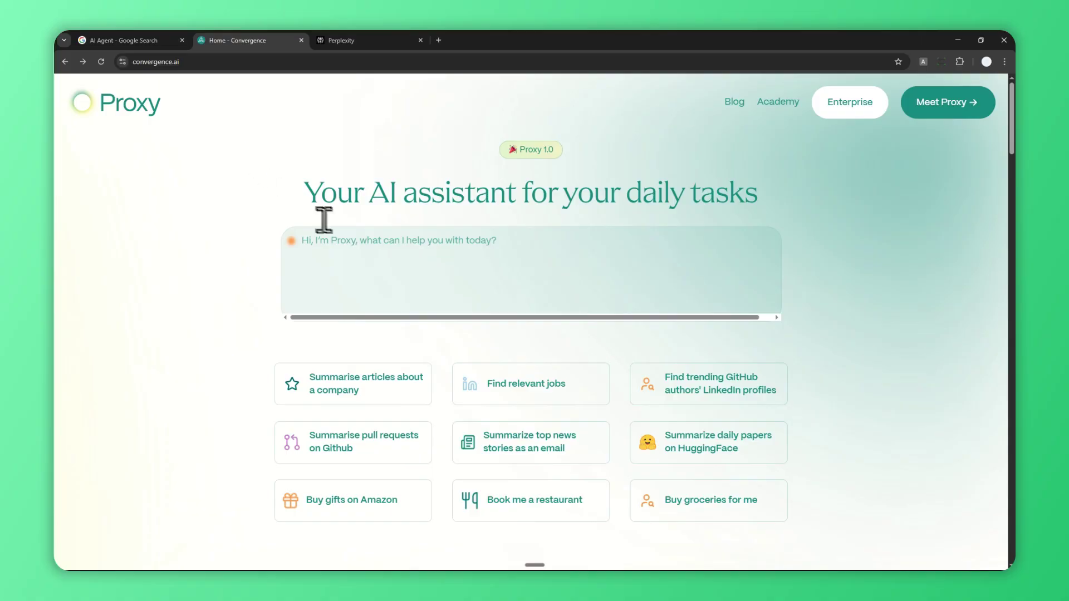
scroll(232, 268, down, 4)
scroll(225, 284, up, 1)
scroll(239, 266, down, 4)
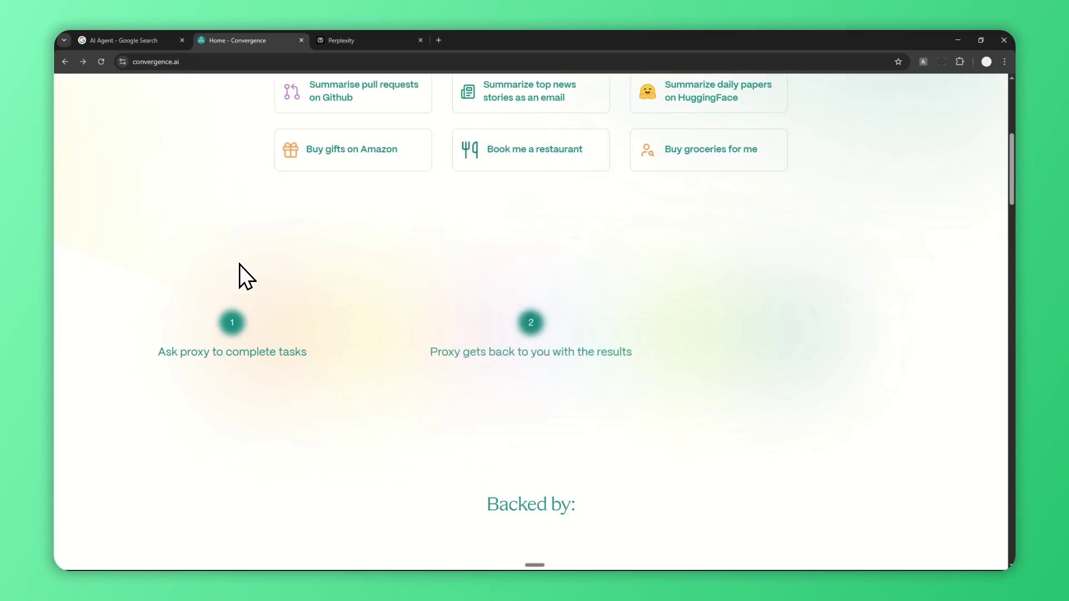
scroll(242, 262, down, 2)
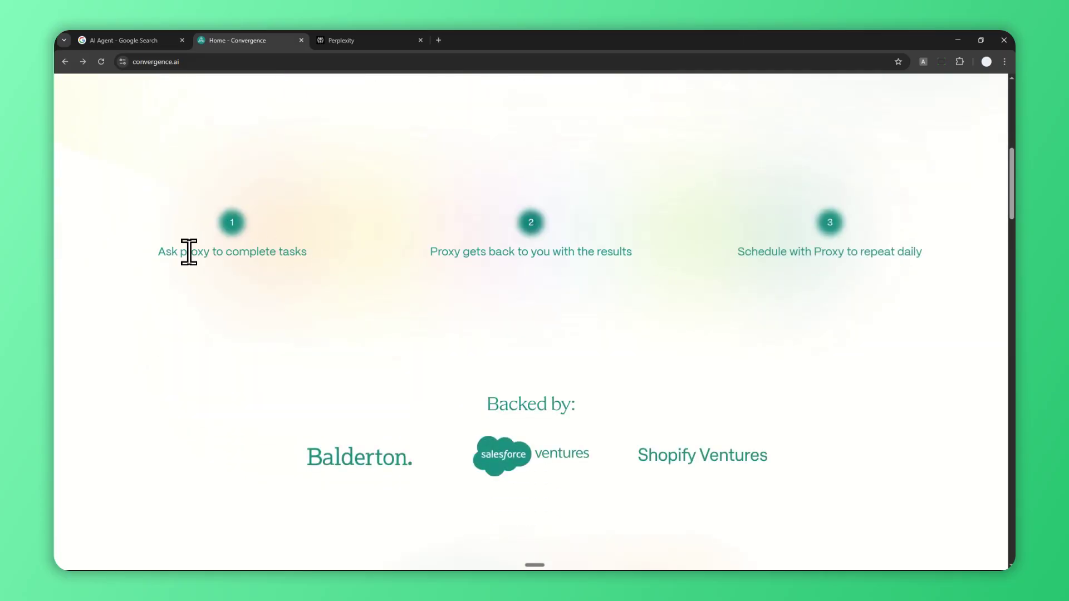
scroll(207, 242, down, 3)
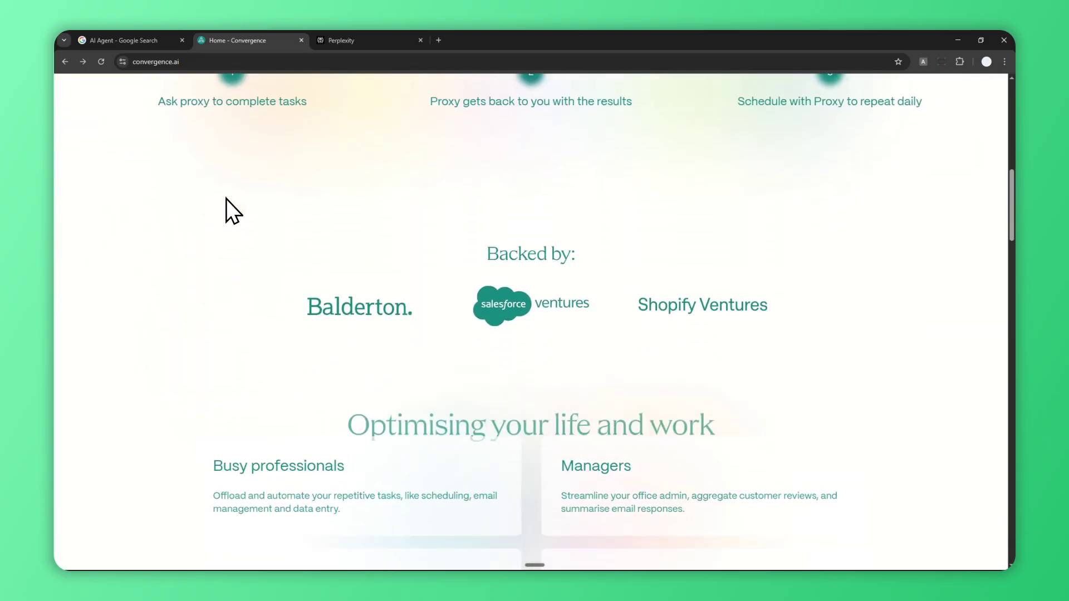
scroll(222, 207, down, 4)
scroll(187, 225, up, 10)
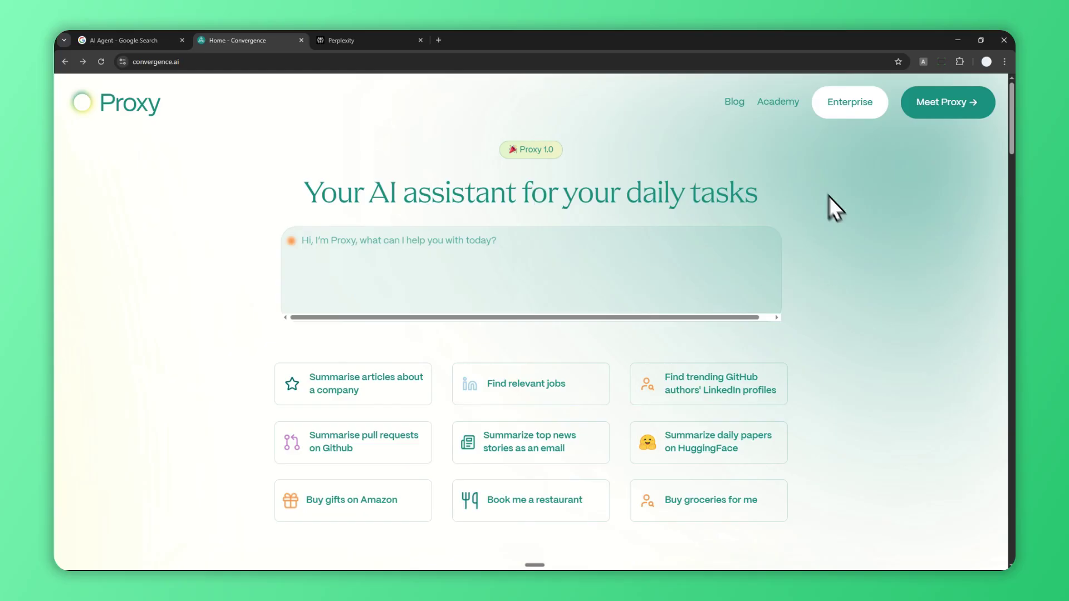
Step: Open the Proxy app, browse its Business templates, and bring up paste options in the prompt box
click(956, 116)
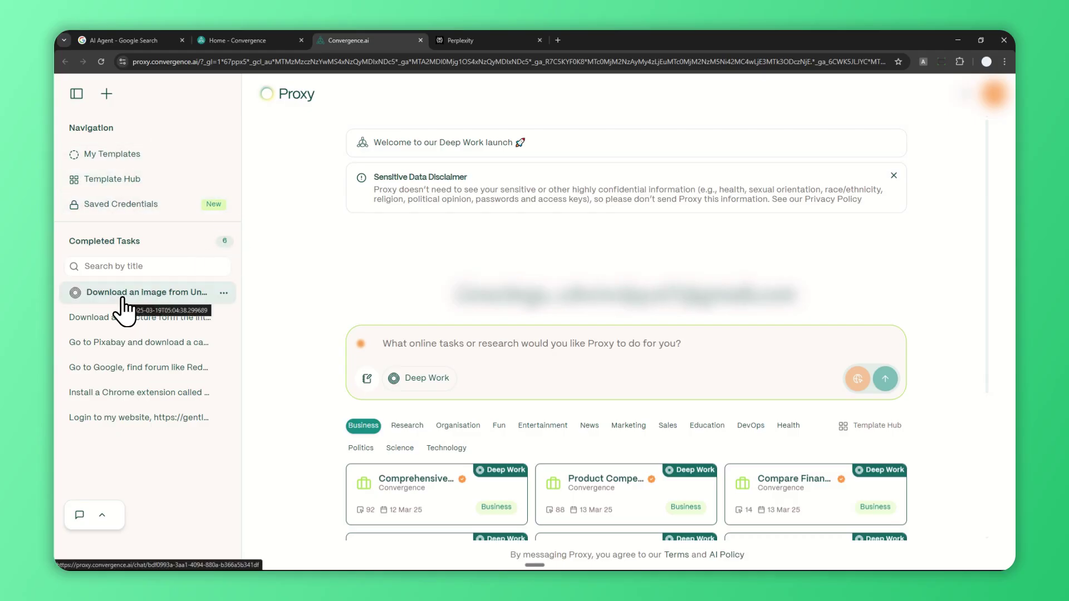
click(531, 353)
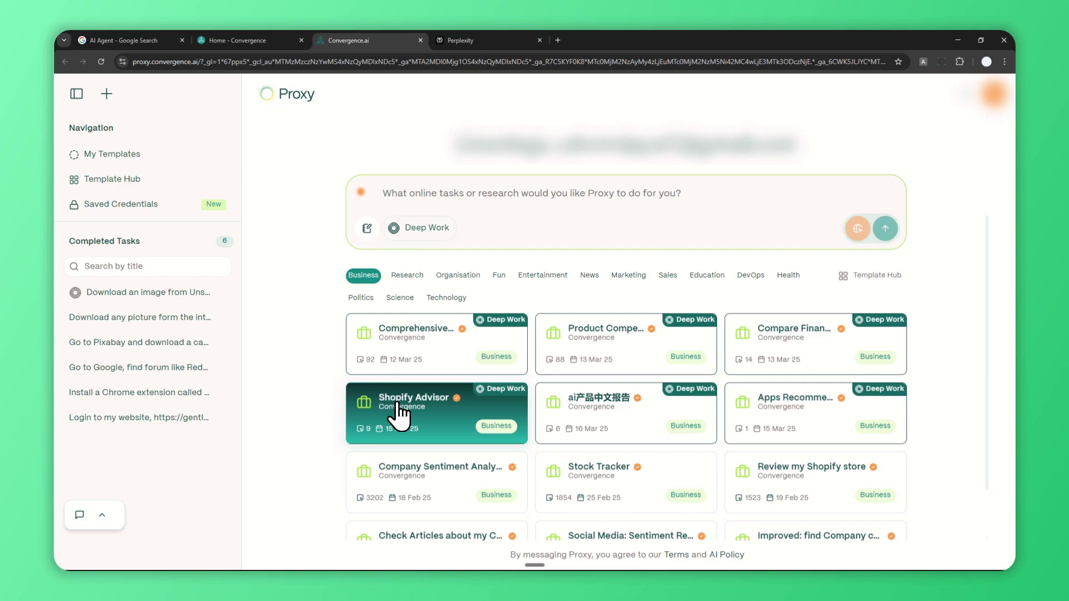
scroll(409, 437, down, 1)
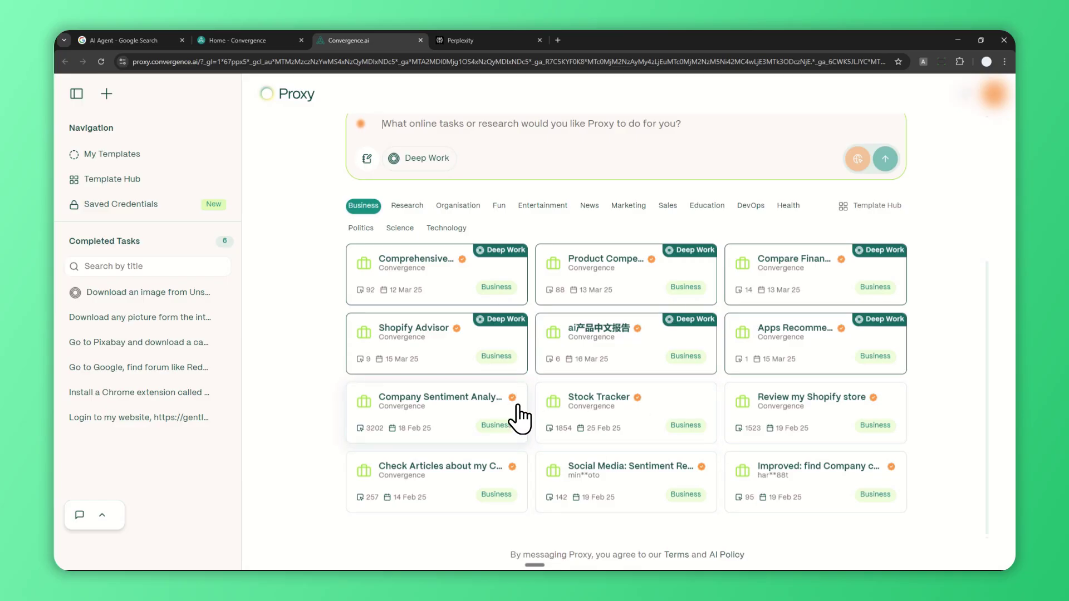
scroll(521, 363, up, 3)
scroll(483, 395, up, 2)
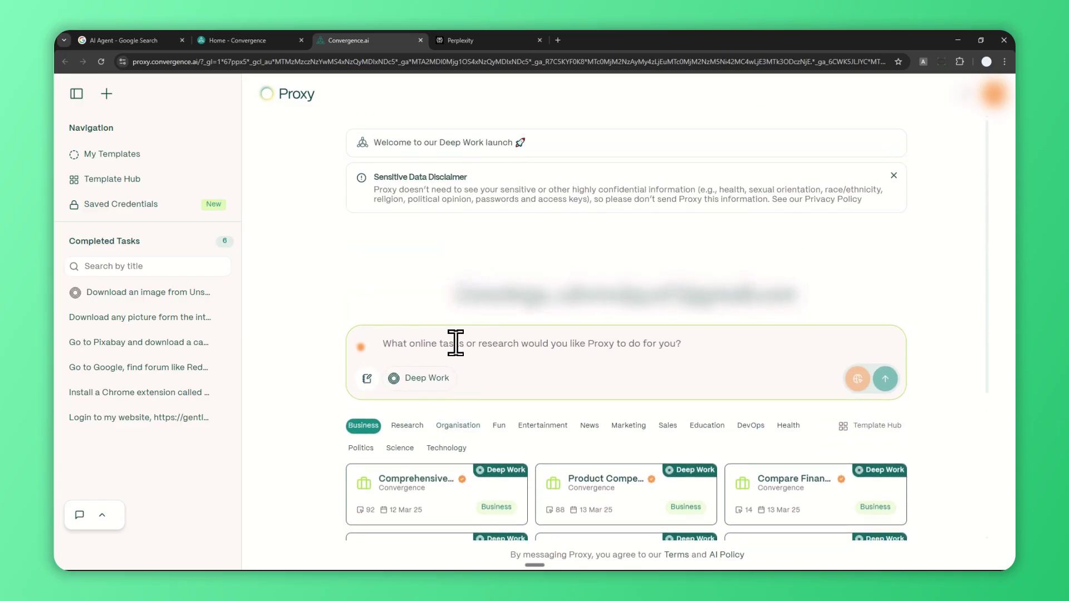
click(413, 354)
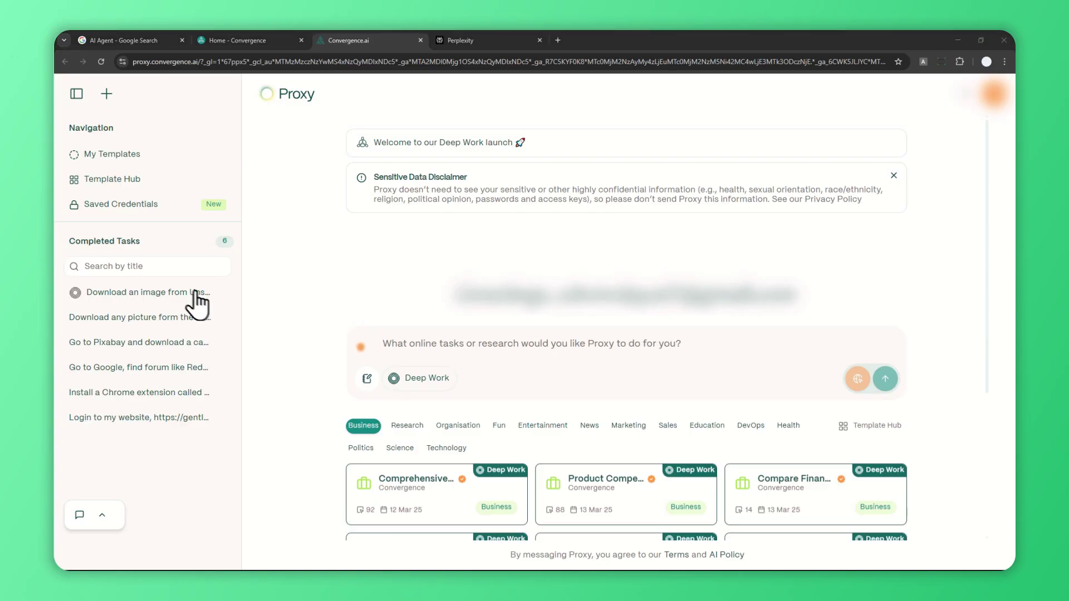
right_click(551, 351)
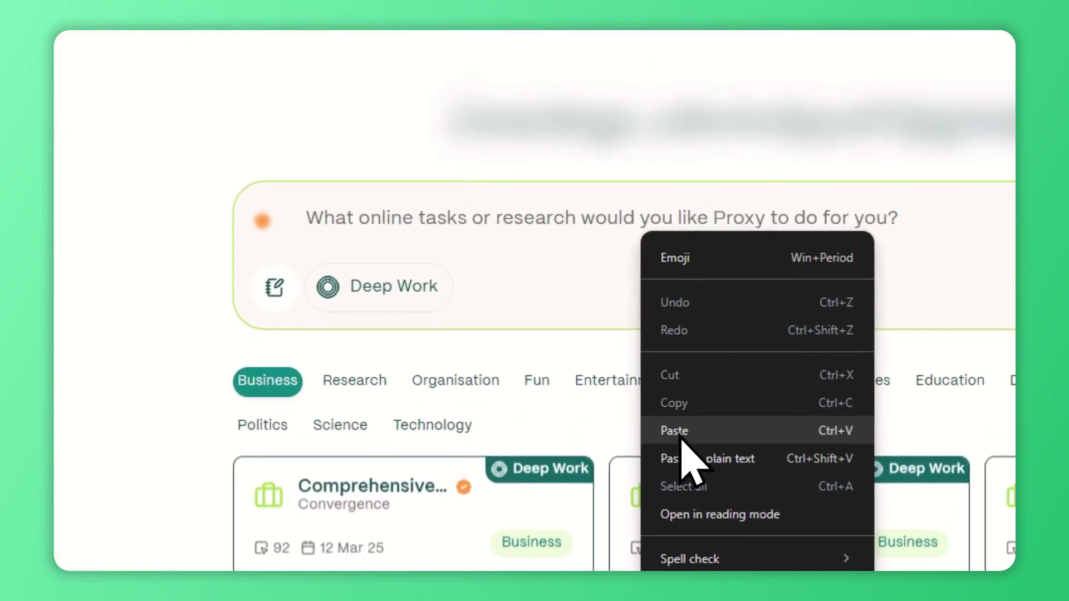
Step: Paste the request to find and download a free-to-use golden retriever picture, and send it
click(681, 439)
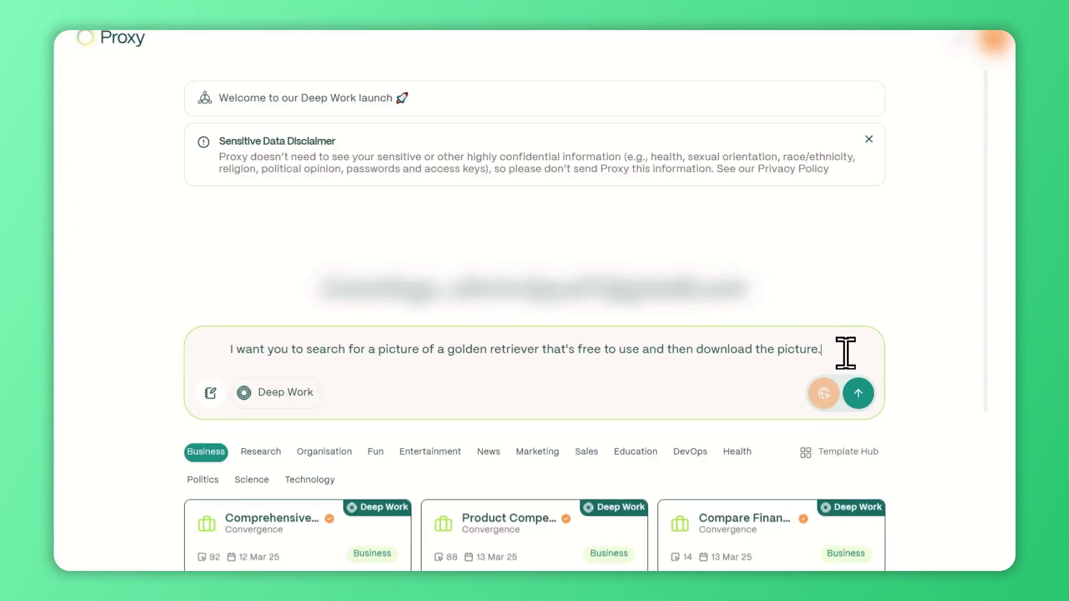
click(858, 395)
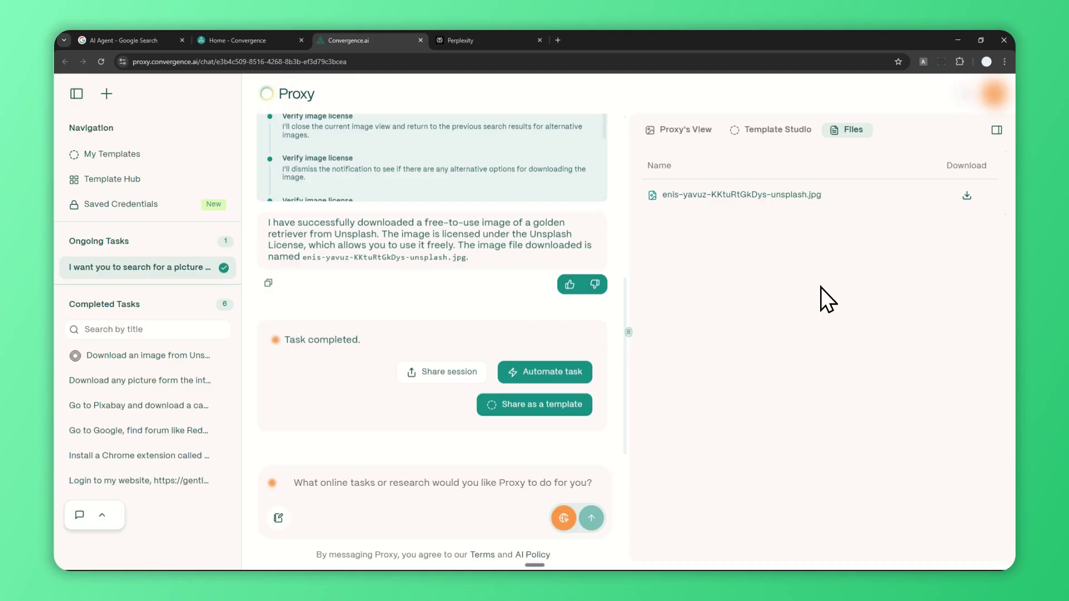
Step: Review the finished golden retriever download in Proxy, then switch to Perplexity
scroll(446, 290, up, 1)
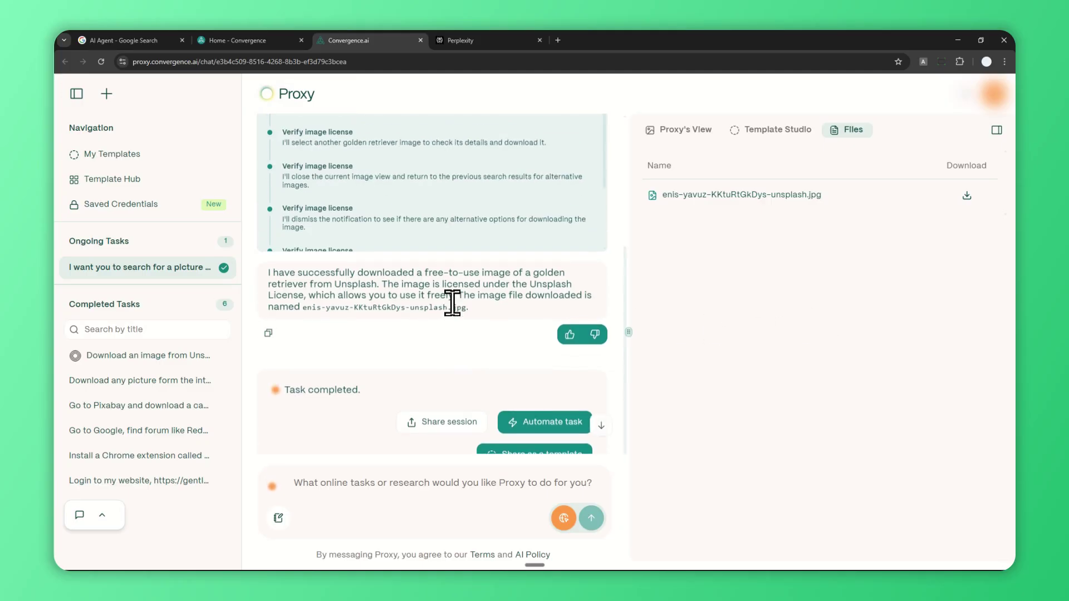
click(478, 38)
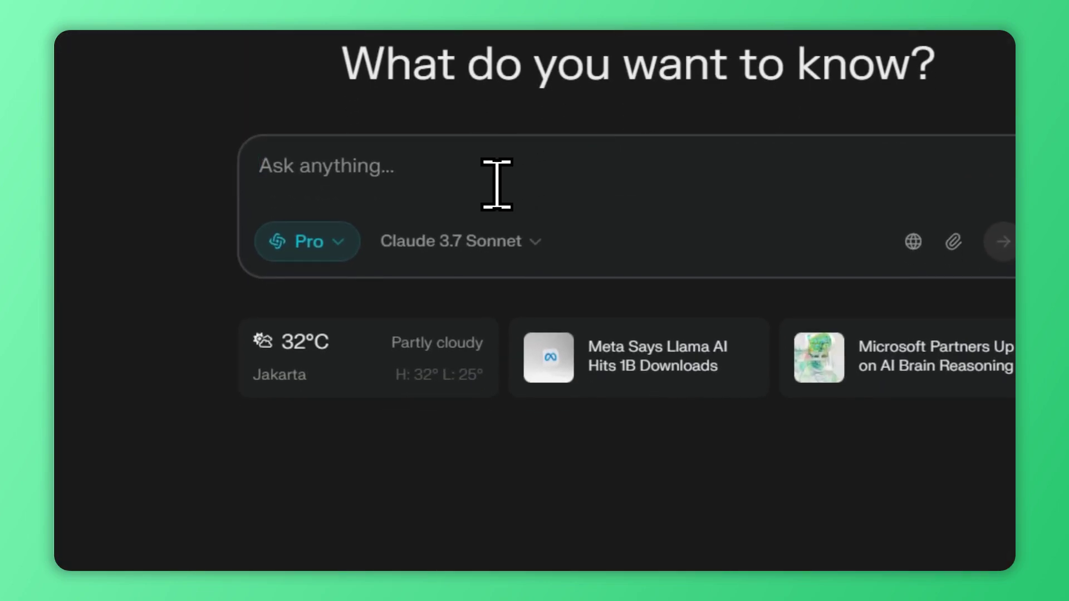
Step: Switch between the Proxy and Perplexity tabs, ending back on the finished Proxy task
click(308, 50)
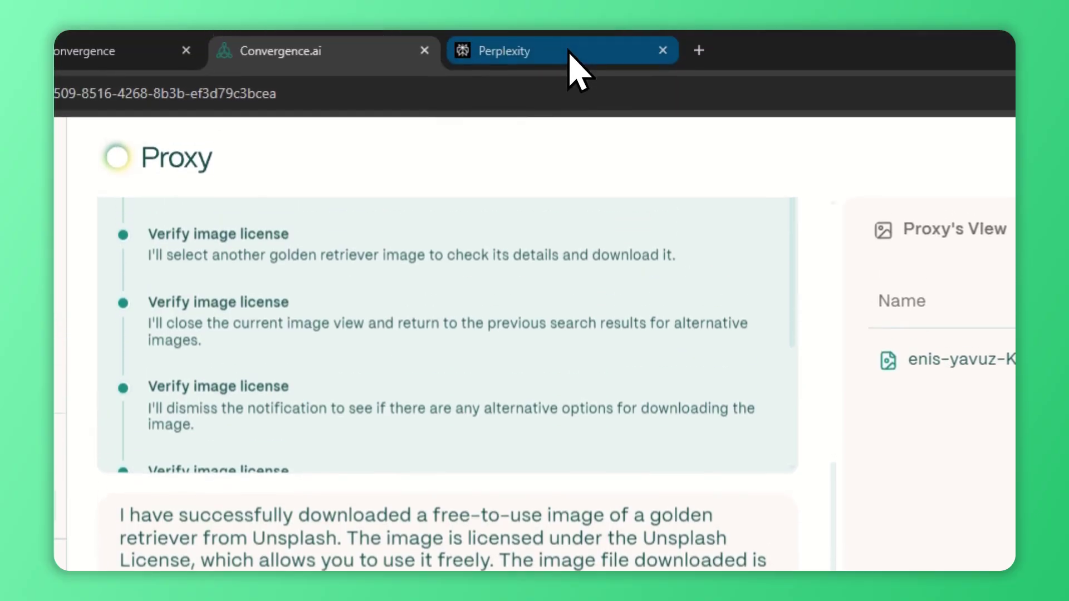
click(569, 51)
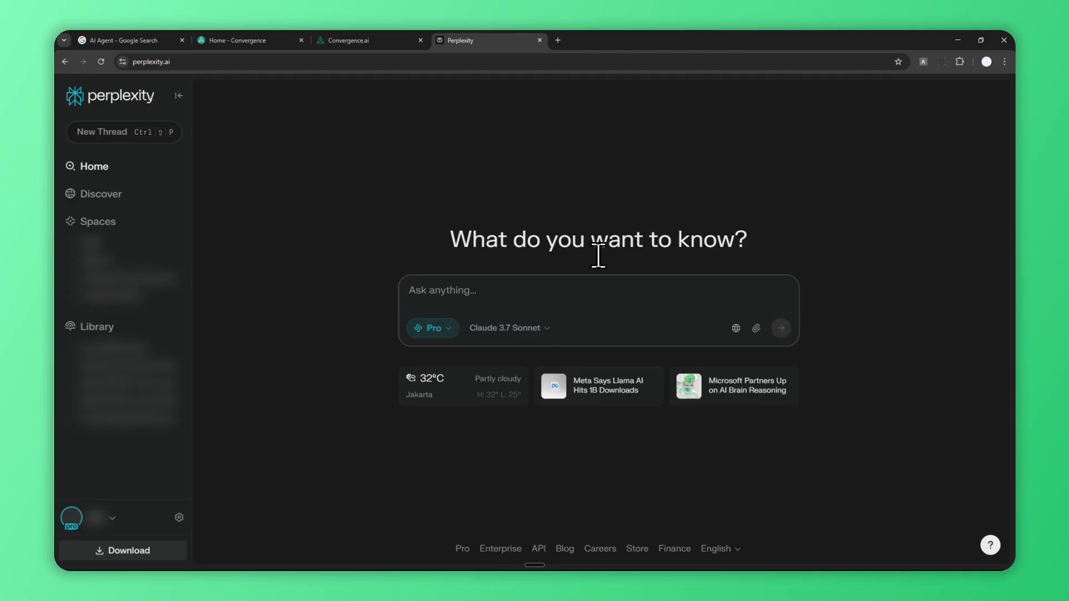
click(360, 41)
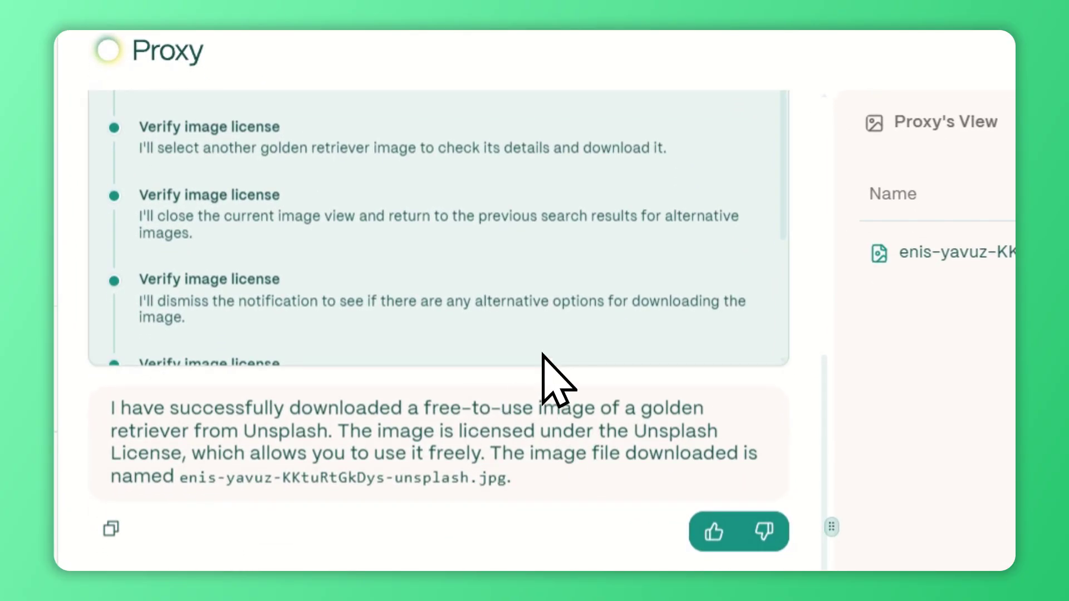
Step: Replay the agent's Unsplash golden retriever search, then open automation setup and close the start-date picker
click(669, 167)
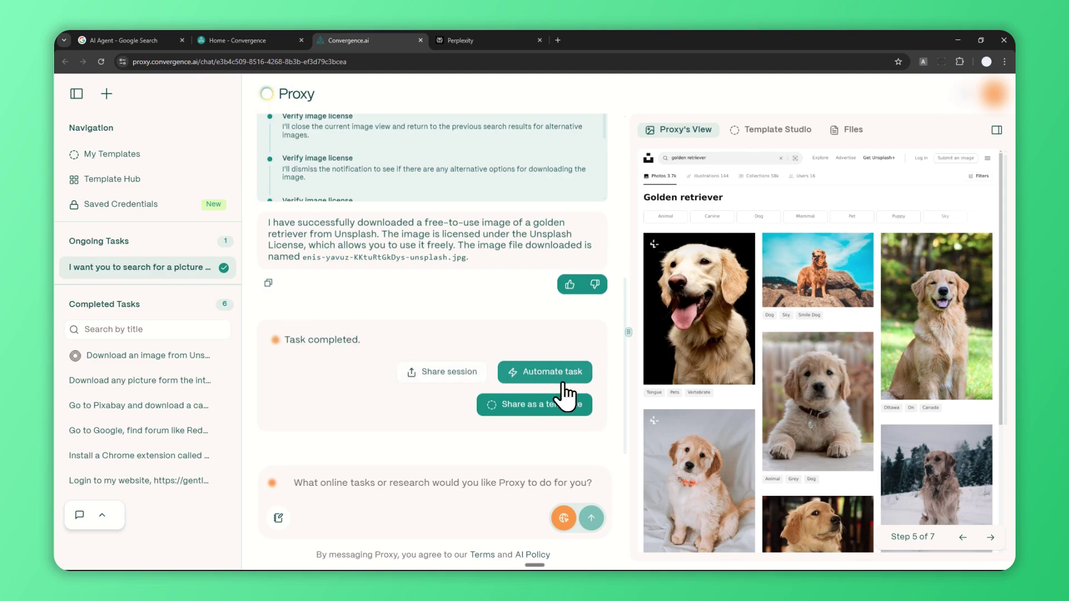
click(536, 374)
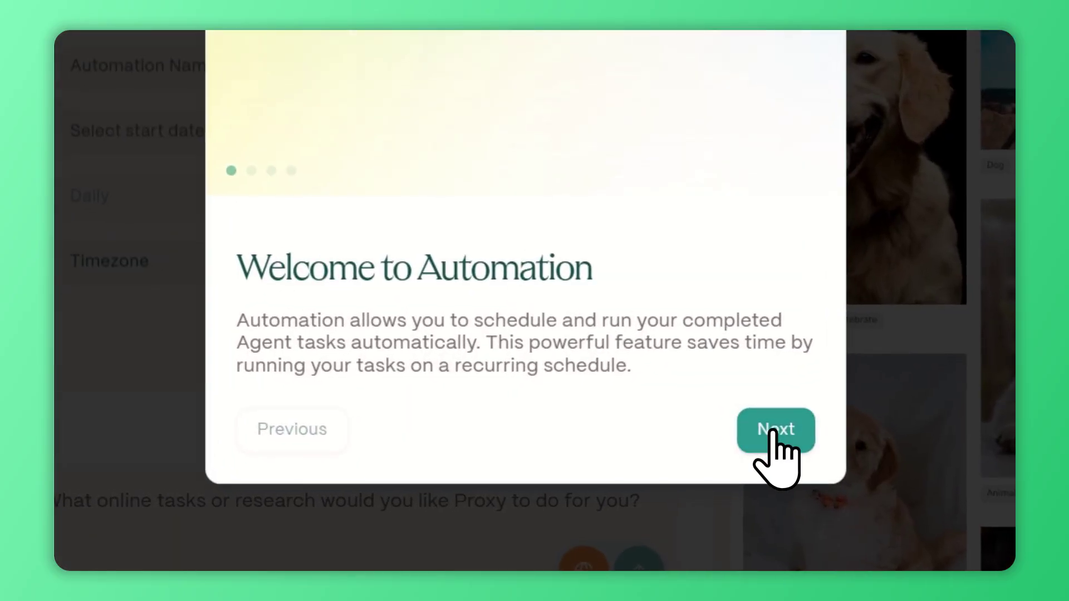
click(775, 431)
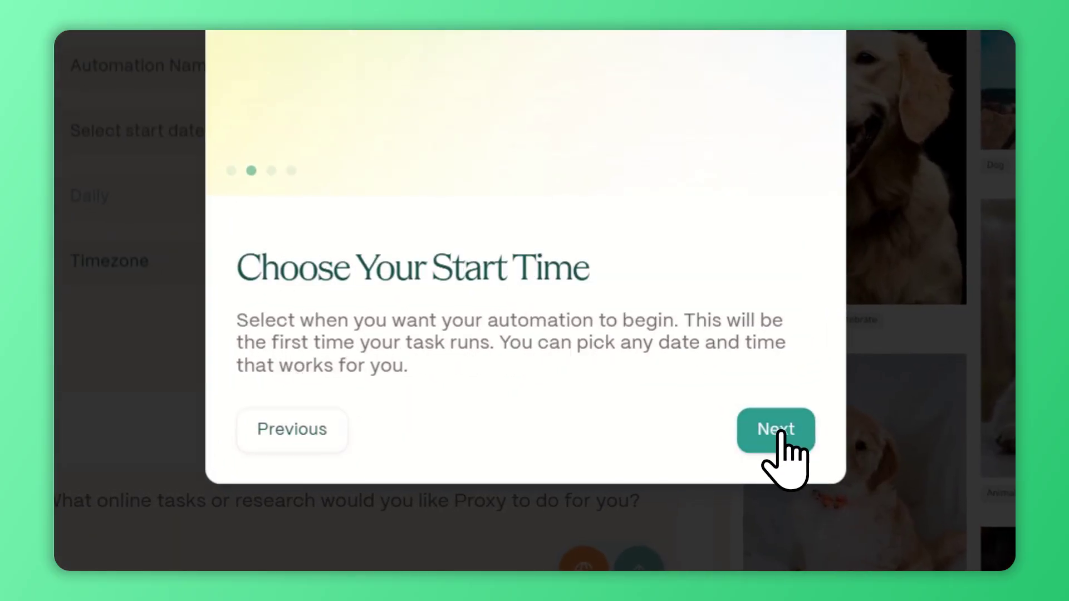
click(780, 431)
click(787, 431)
click(790, 431)
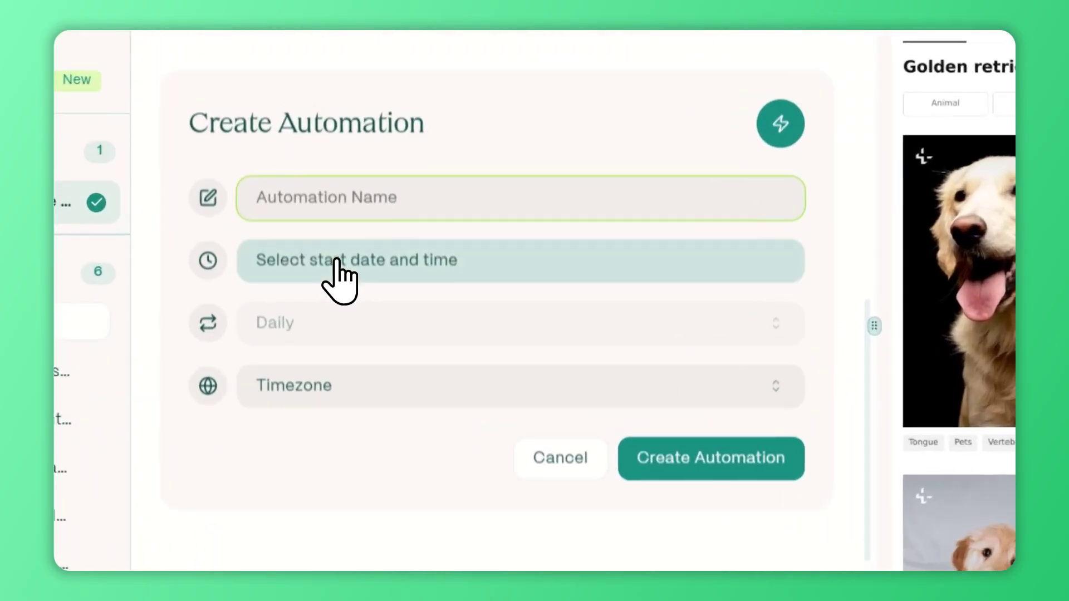
click(337, 257)
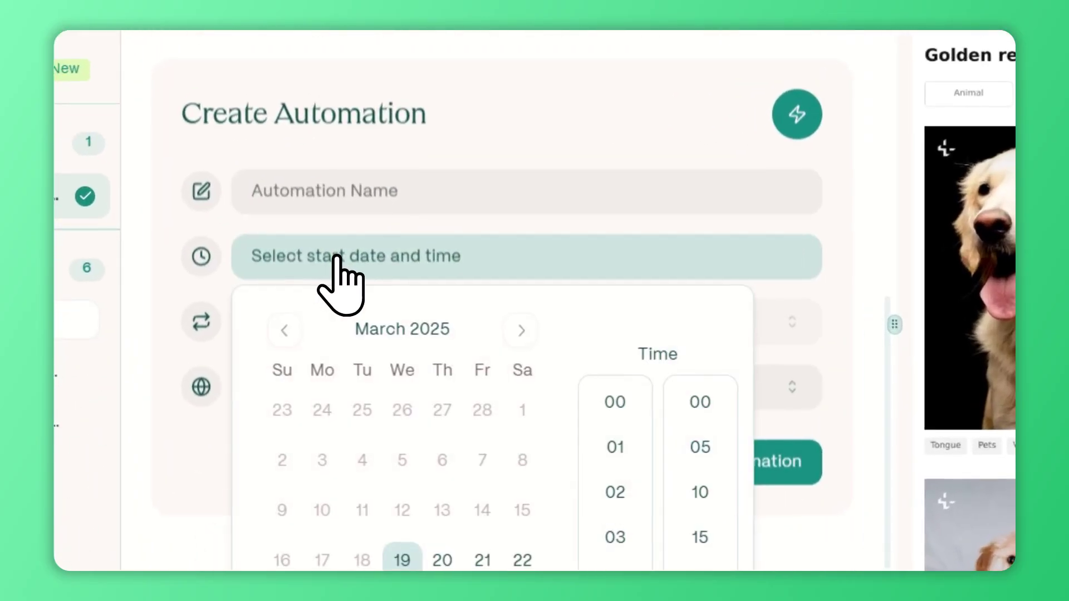
click(470, 186)
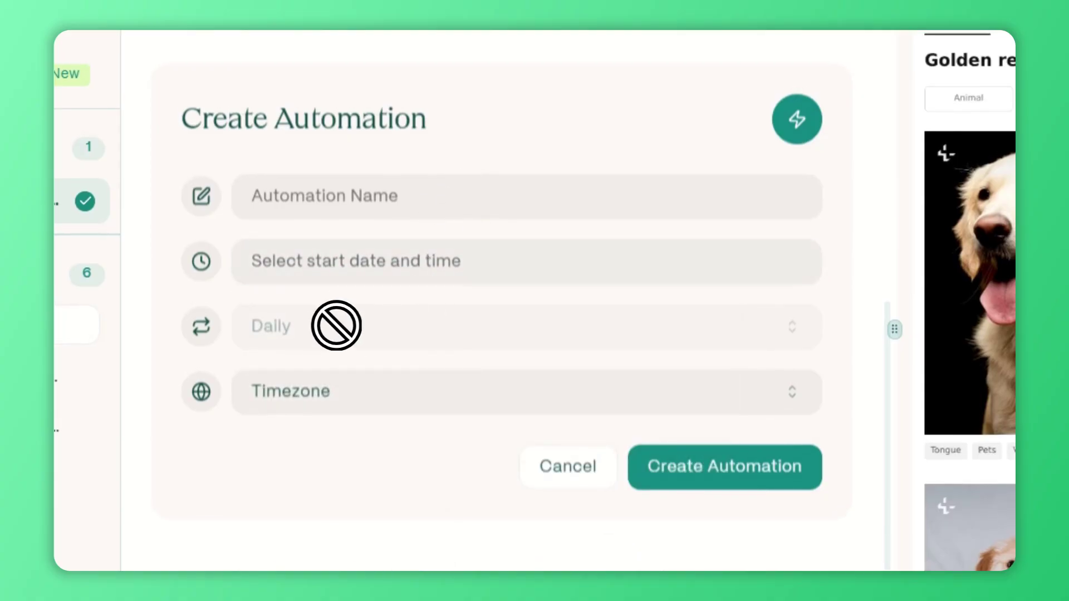
scroll(536, 470, down, 2)
Step: Cancel the automation, open a new chat, and paste the five steps for trashing the WordPress post
click(568, 410)
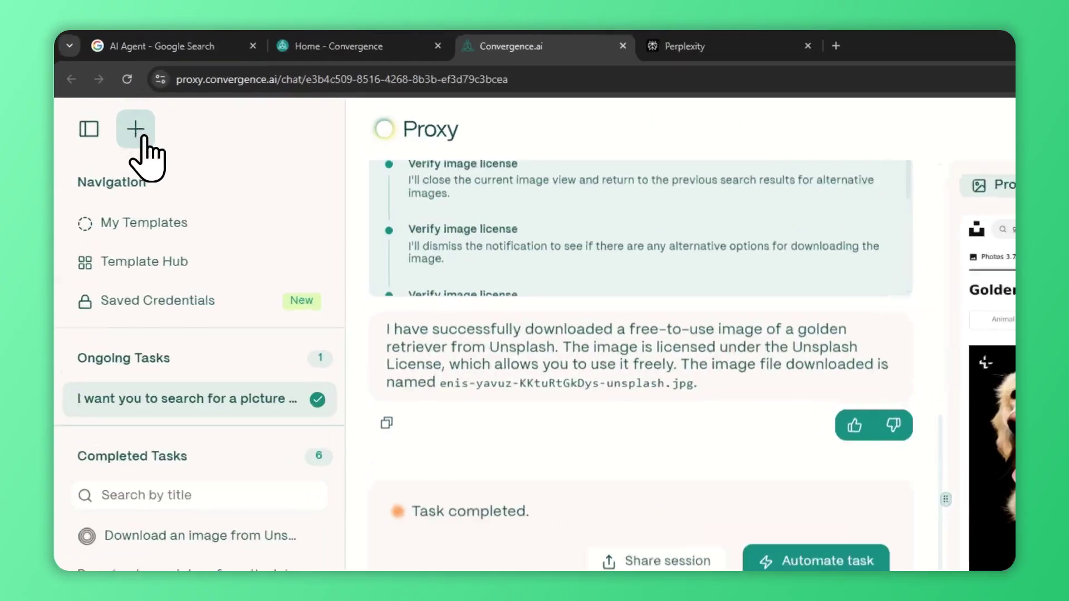
click(107, 95)
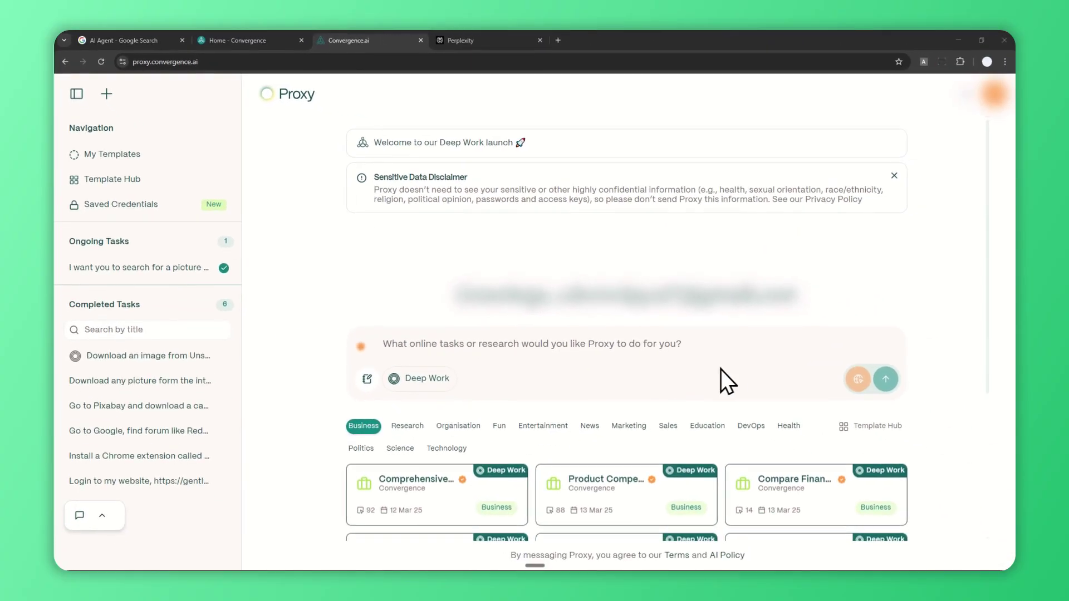
right_click(460, 346)
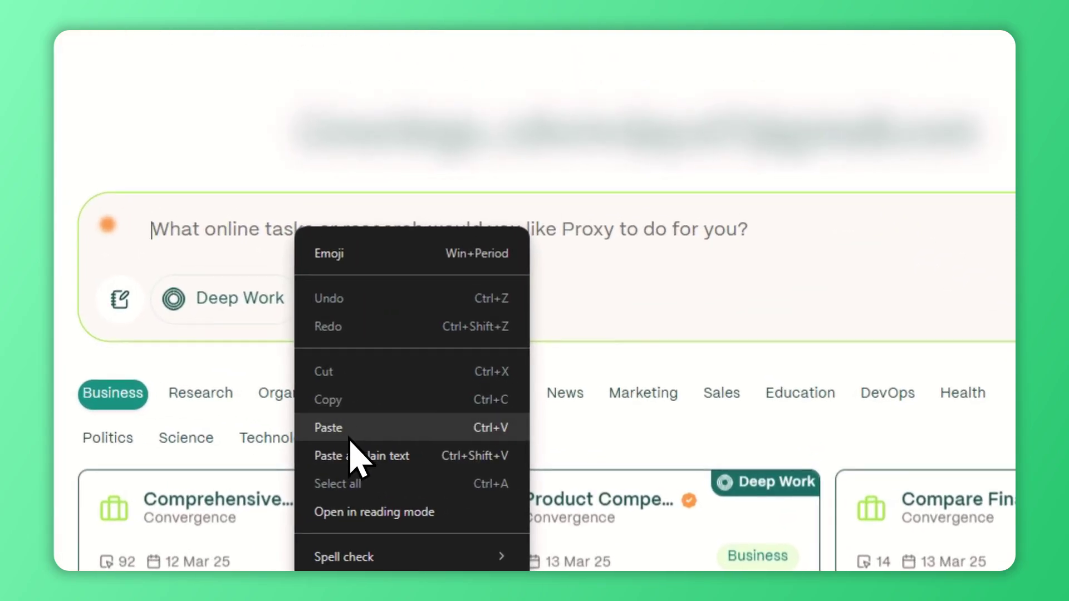
click(480, 447)
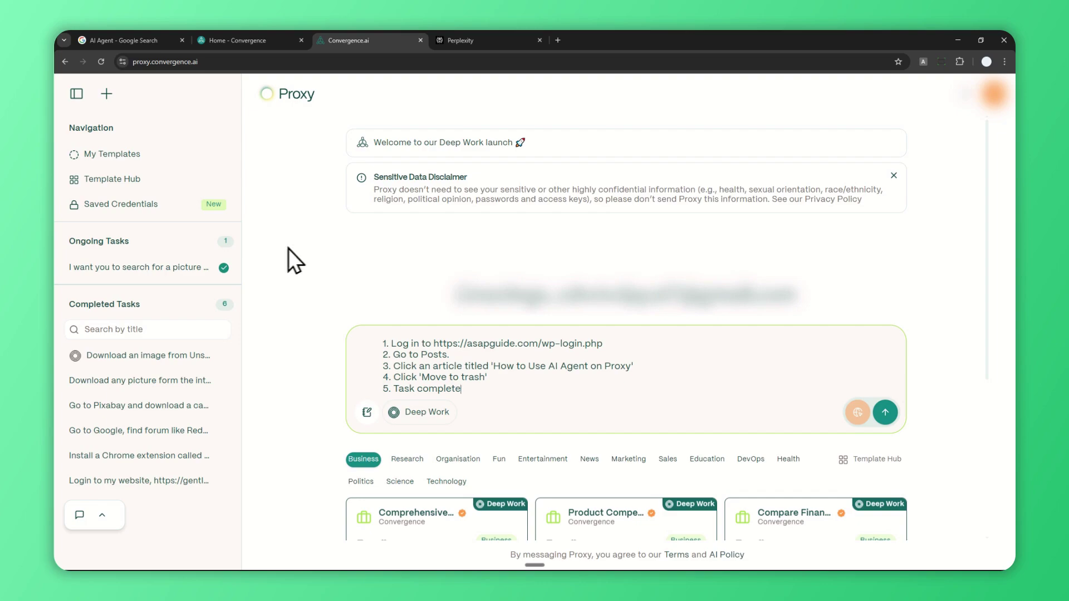
mouse_move(144, 210)
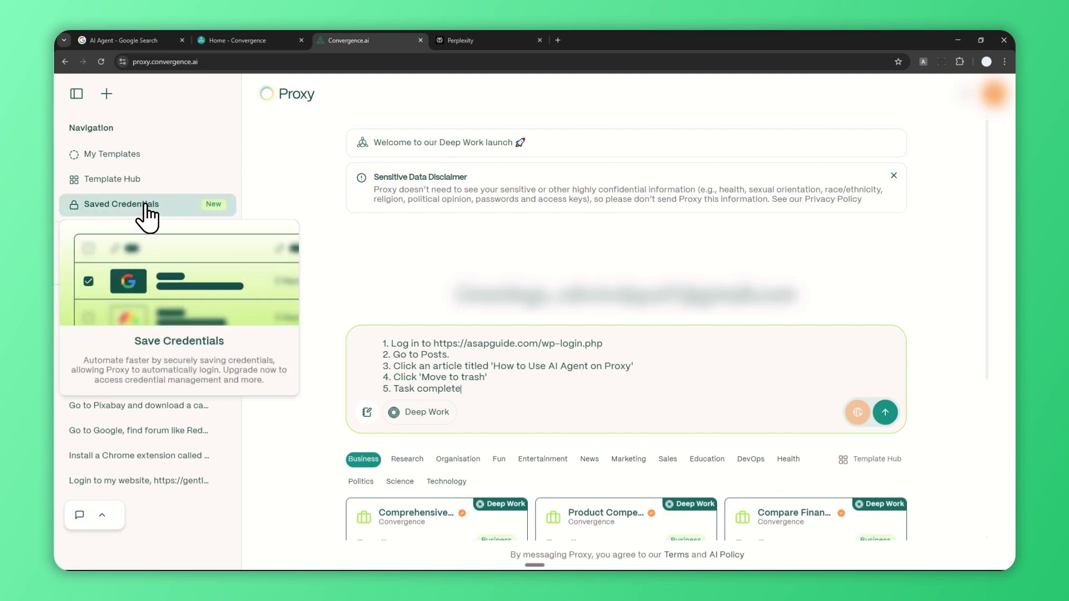
click(115, 209)
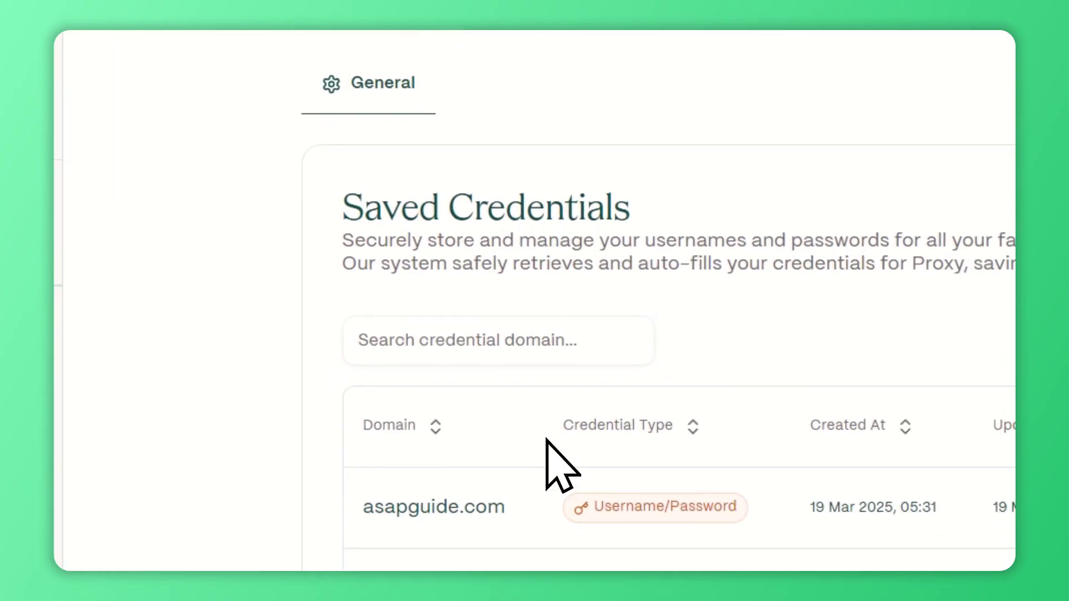
click(77, 94)
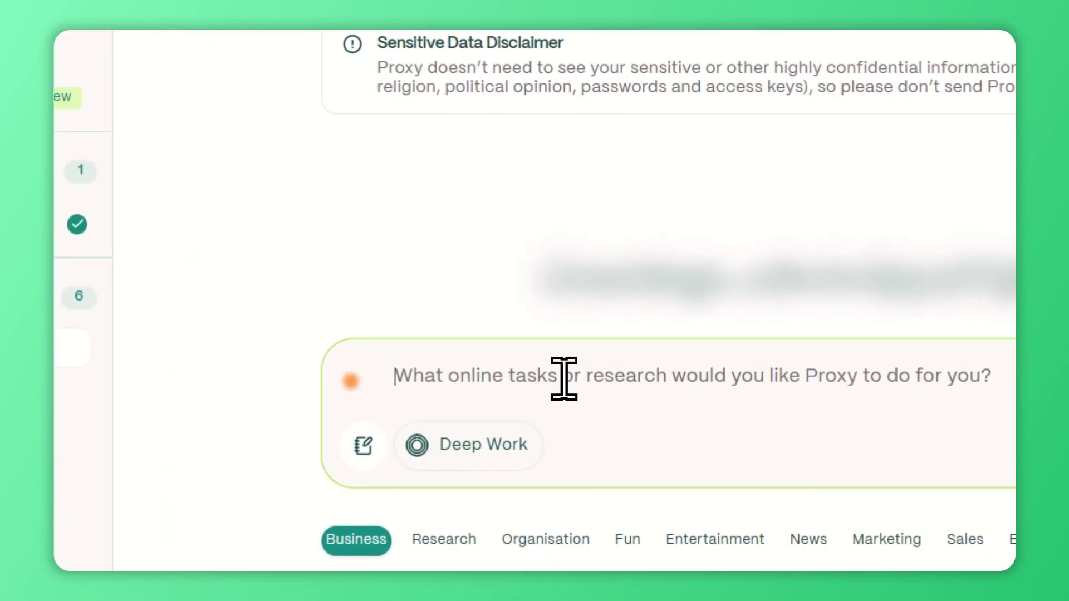
right_click(565, 380)
click(615, 419)
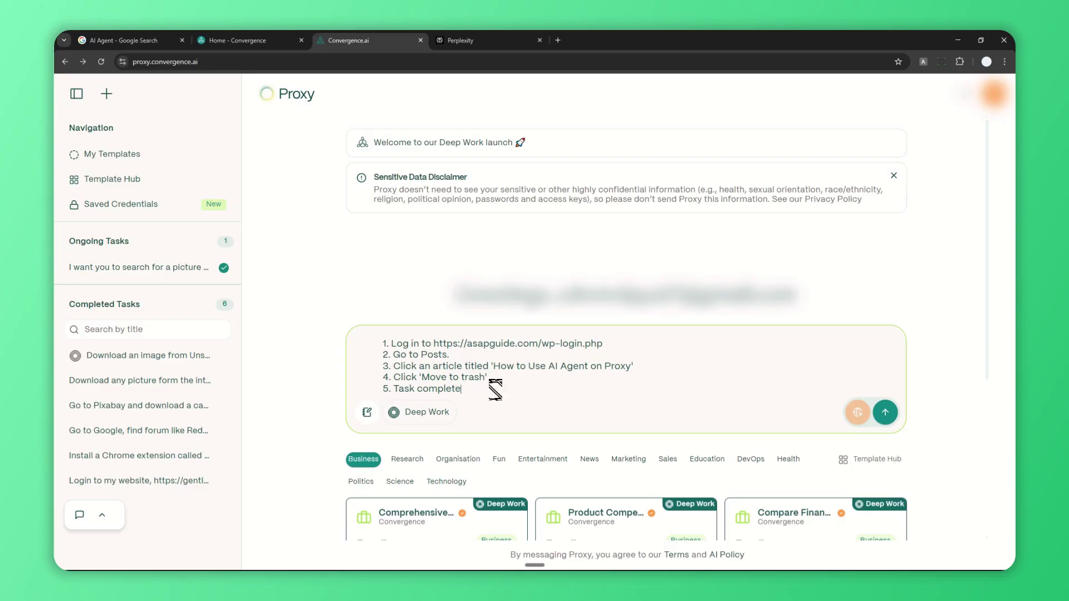
Step: Check the trash-post prompt text and send it to Proxy to run
drag(463, 389, 368, 342)
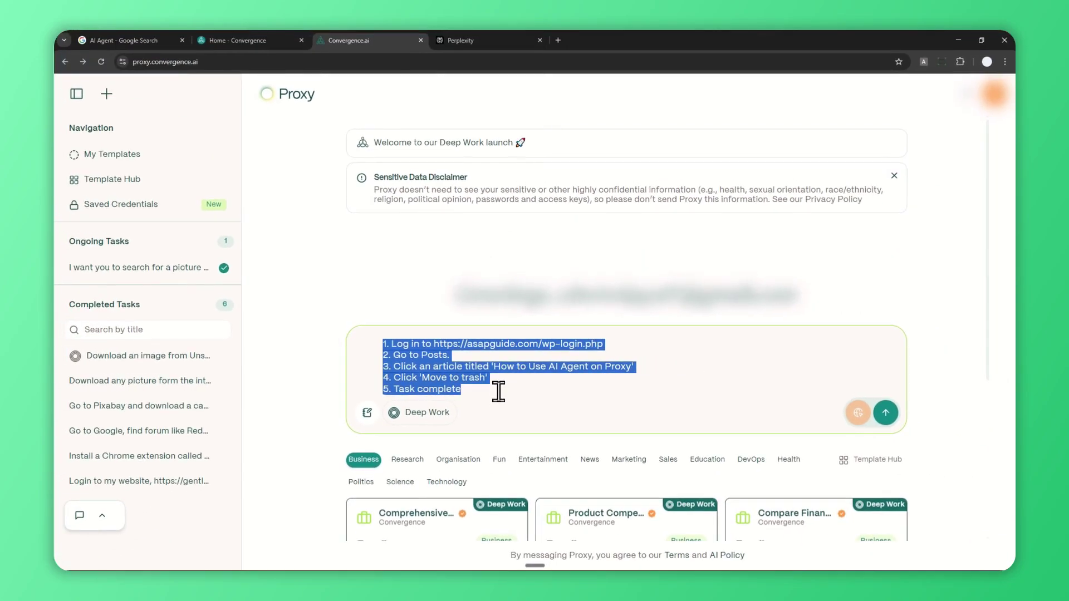
click(498, 392)
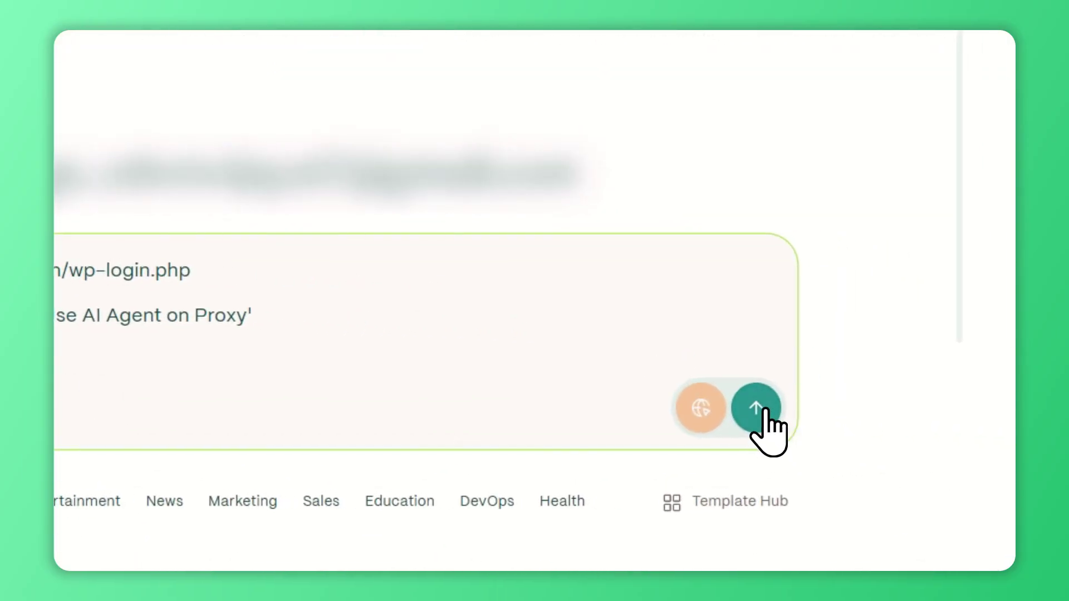
click(885, 413)
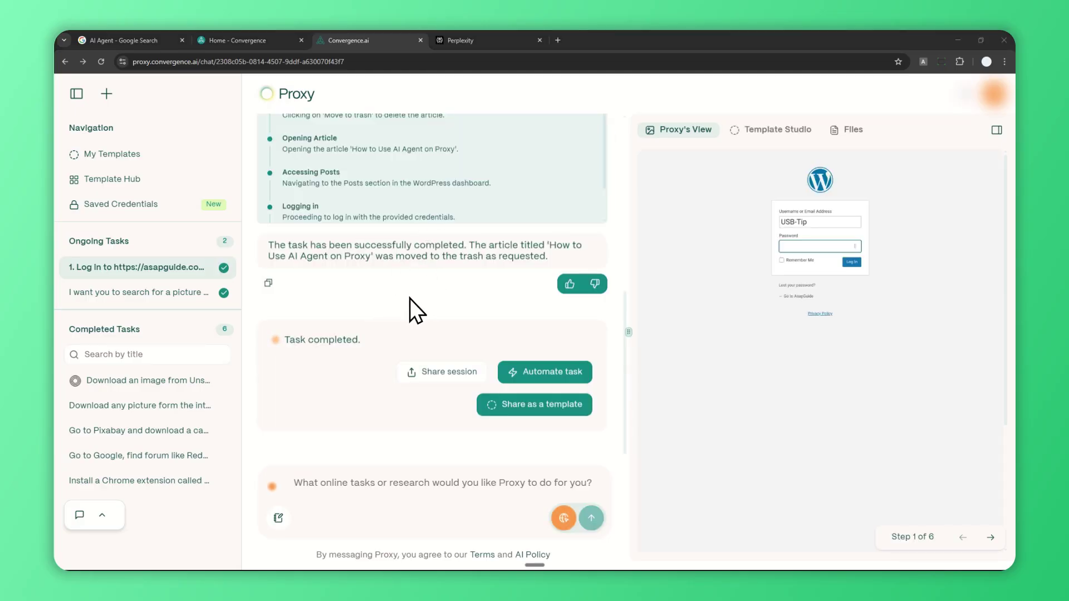
Step: Scroll up to the step log and advance the replay to the WordPress Posts list
scroll(472, 313, up, 3)
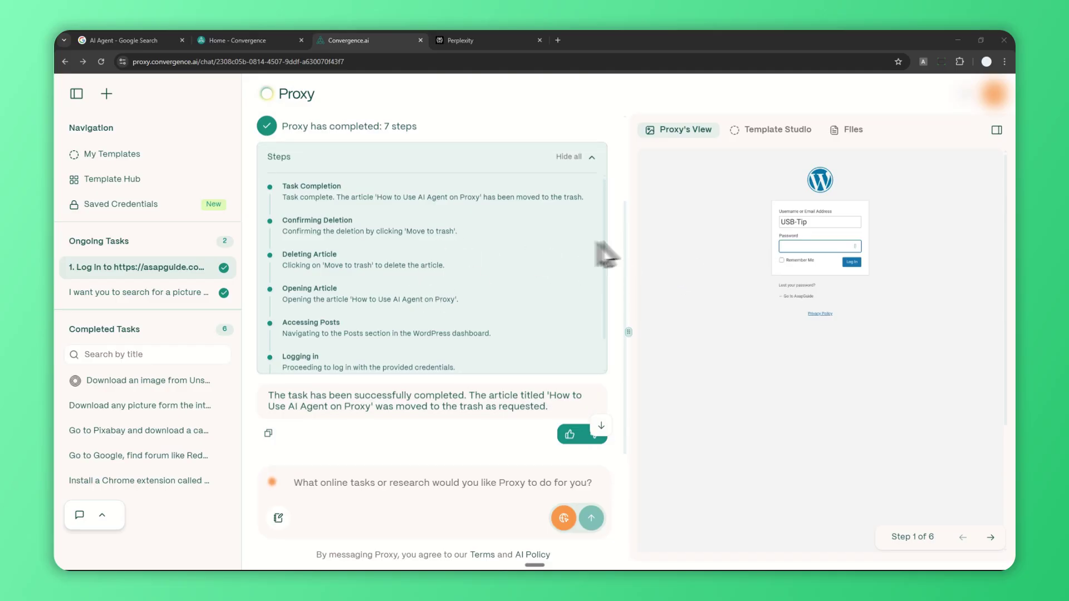
drag(938, 330, 797, 317)
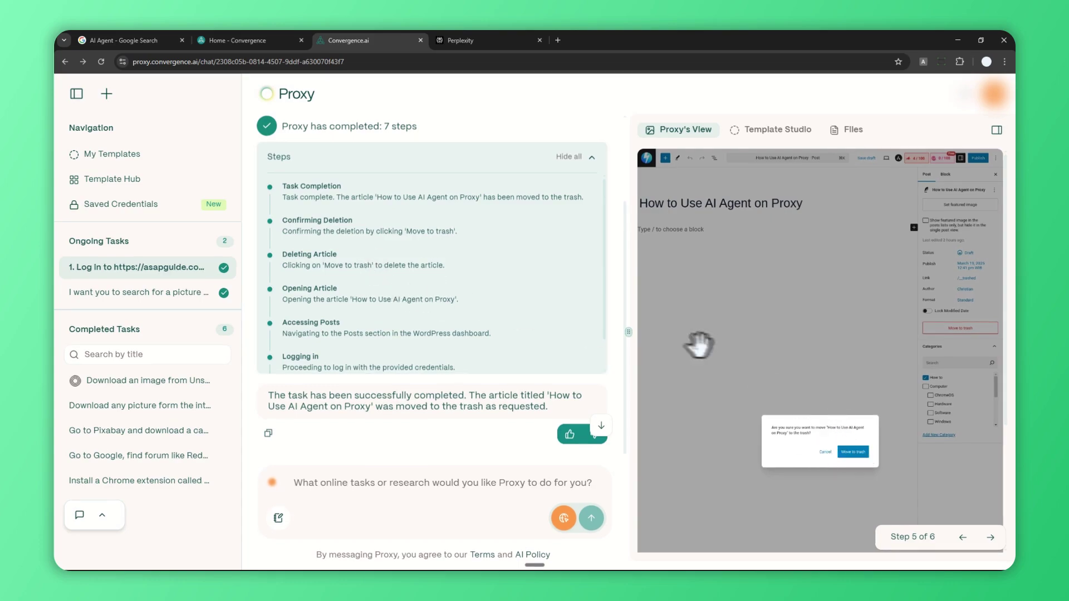
drag(951, 374, 894, 380)
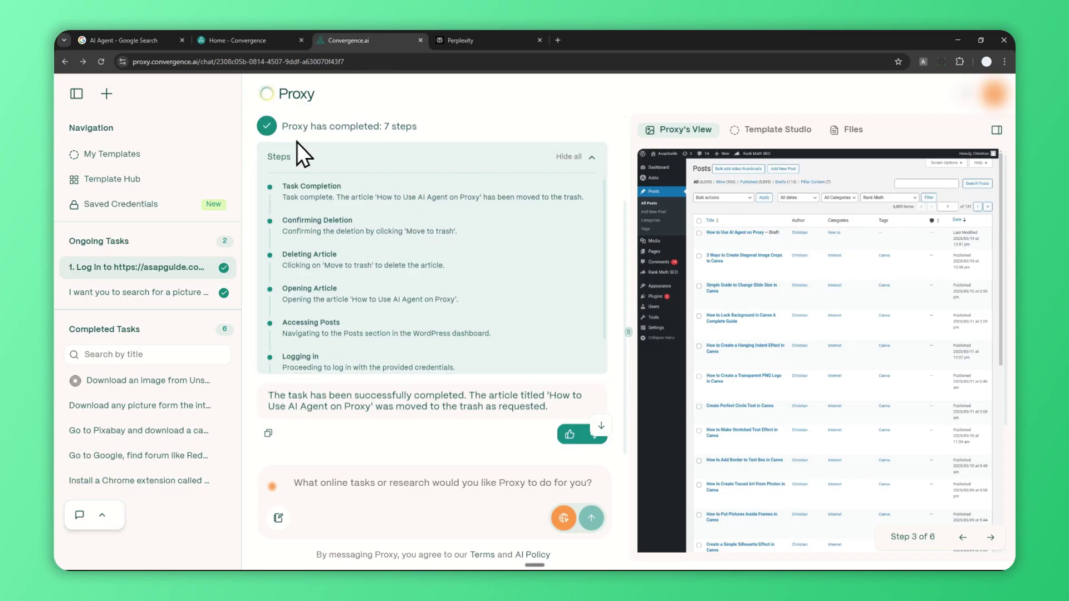
Step: Start a new chat and browse the library of task templates
click(288, 105)
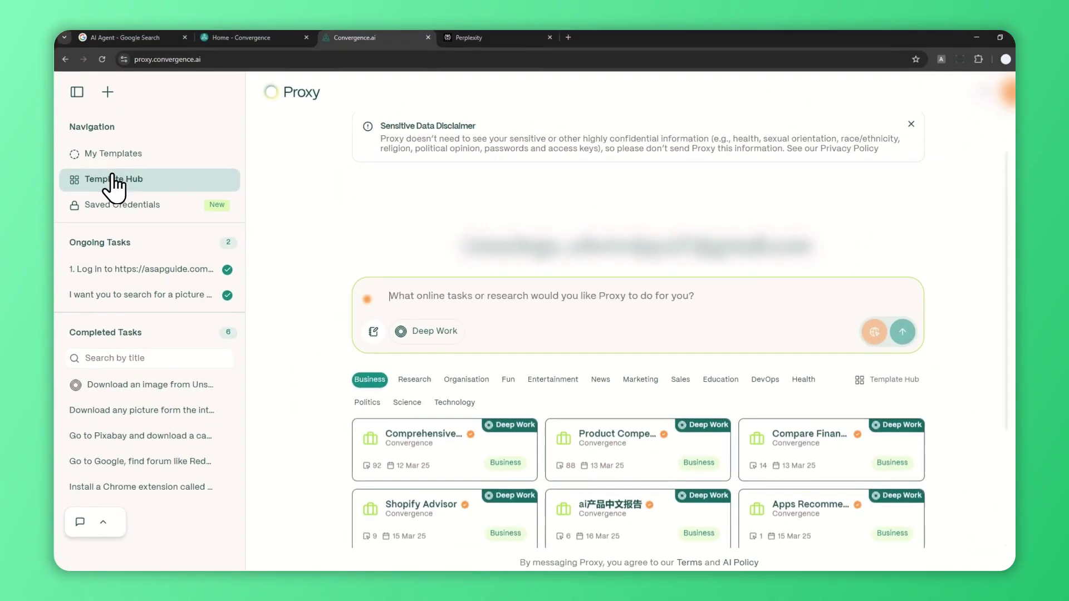
click(113, 177)
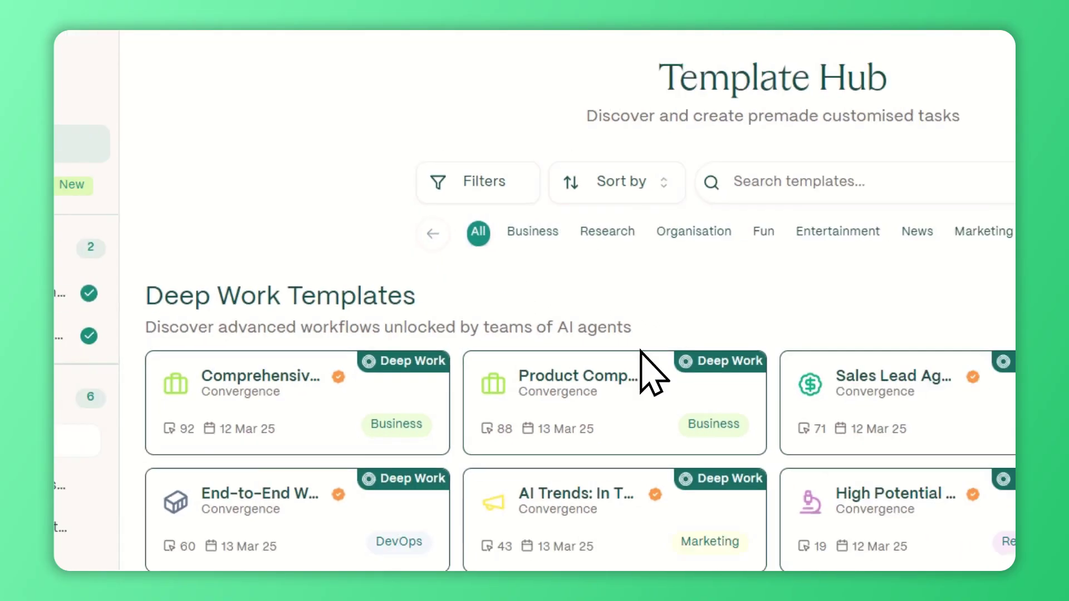
scroll(646, 368, down, 3)
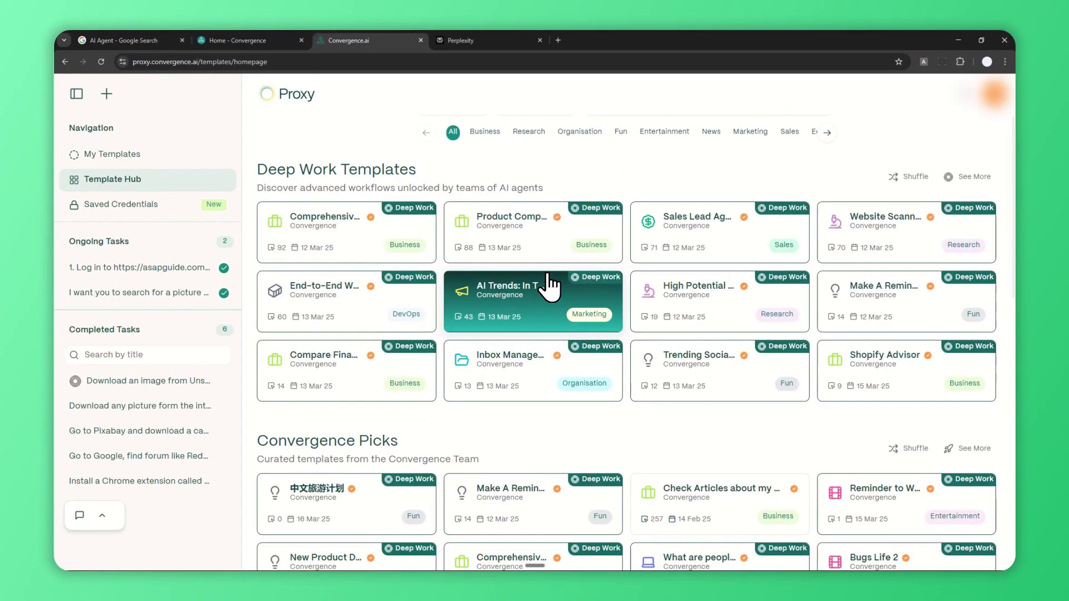
scroll(490, 300, up, 2)
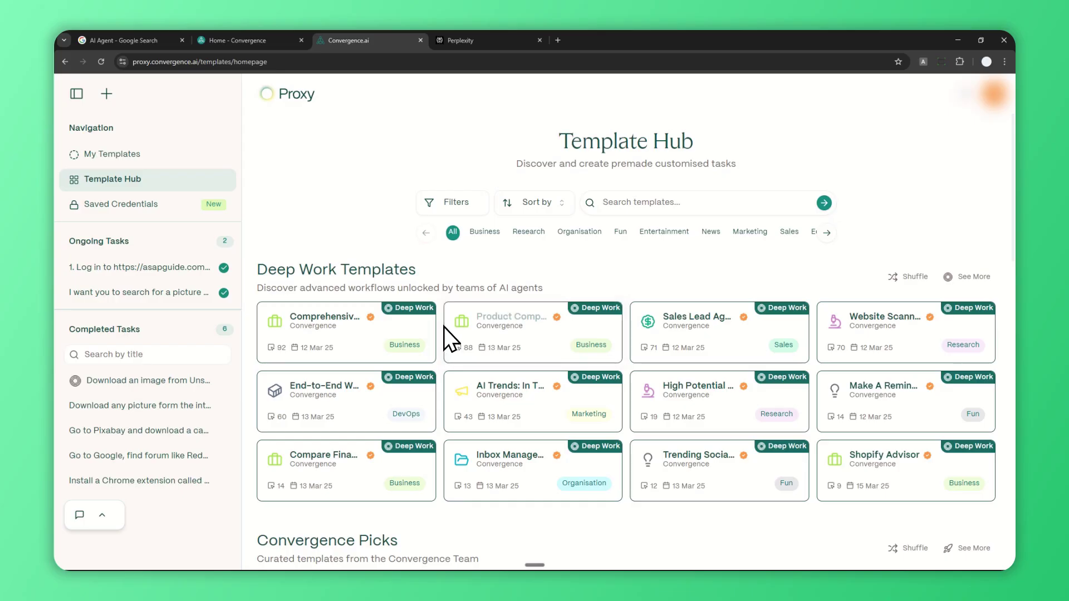
scroll(519, 315, down, 2)
scroll(519, 316, down, 7)
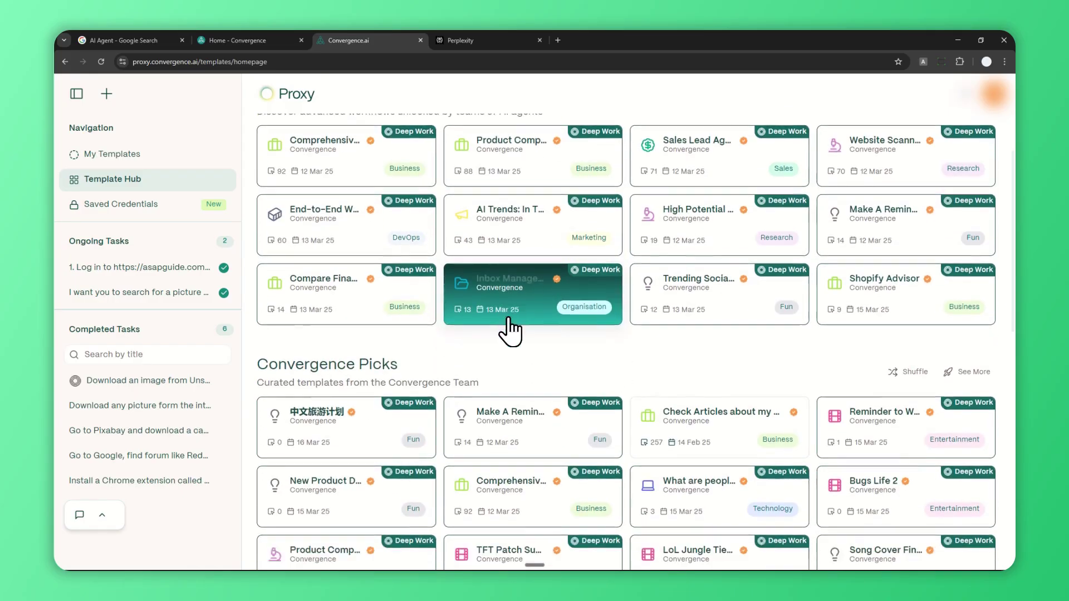
scroll(574, 309, down, 3)
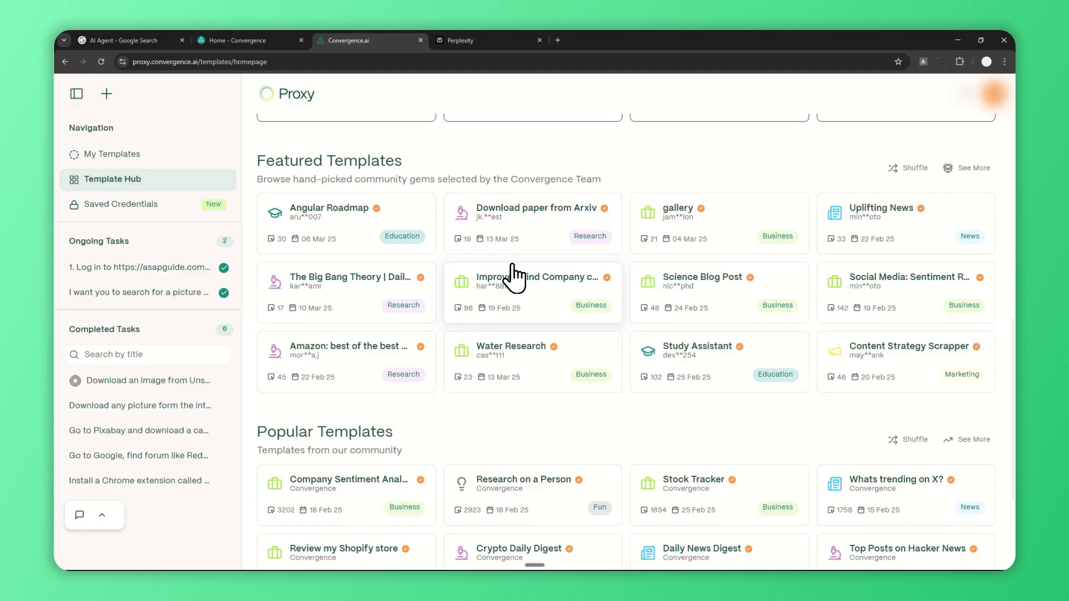
scroll(515, 247, down, 2)
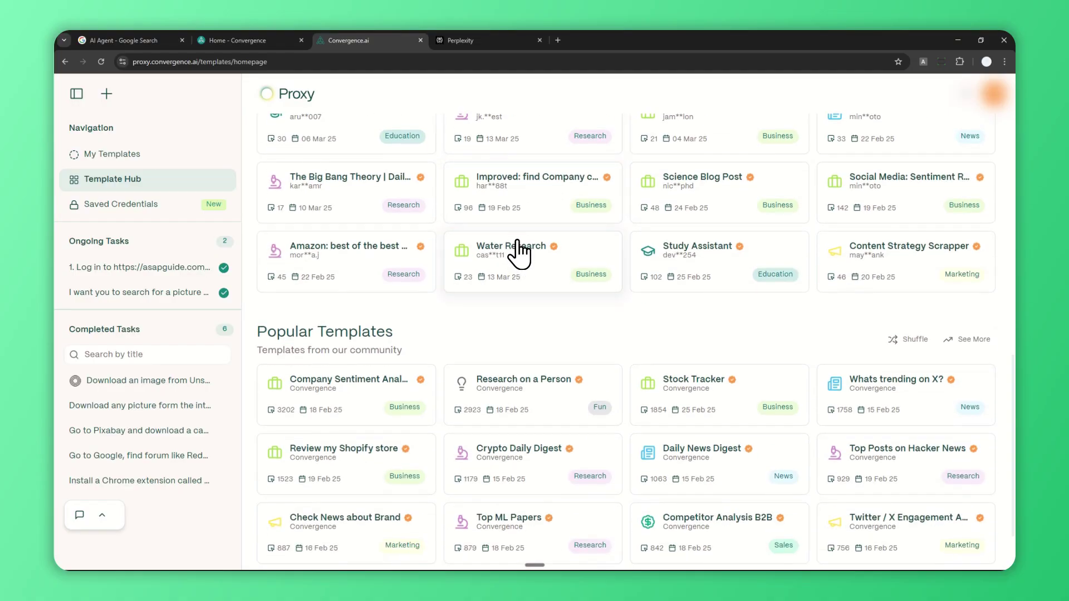
scroll(517, 252, down, 2)
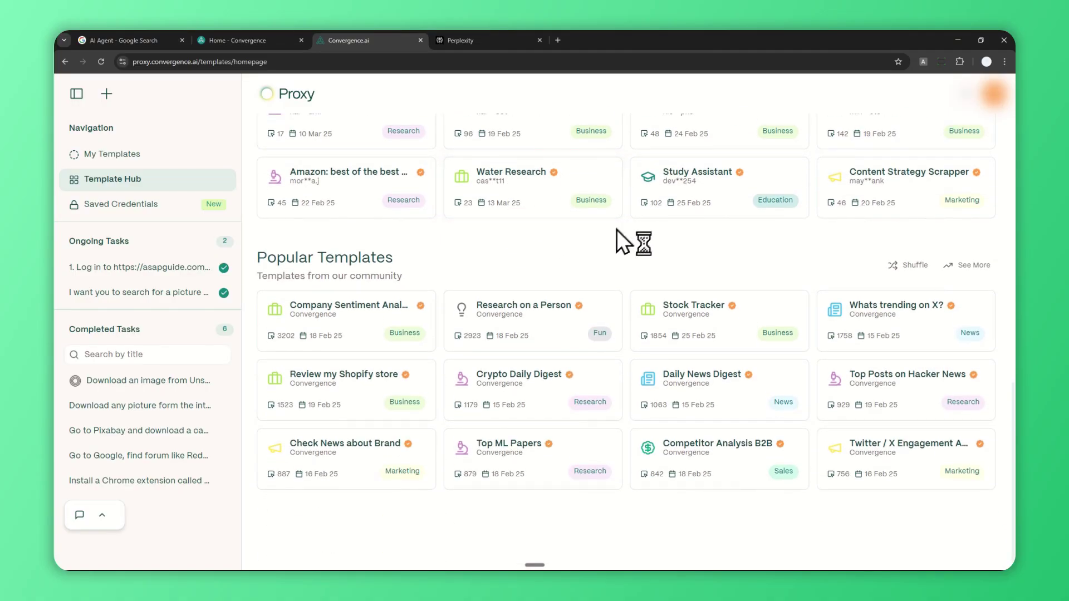
scroll(684, 272, up, 2)
scroll(681, 266, down, 2)
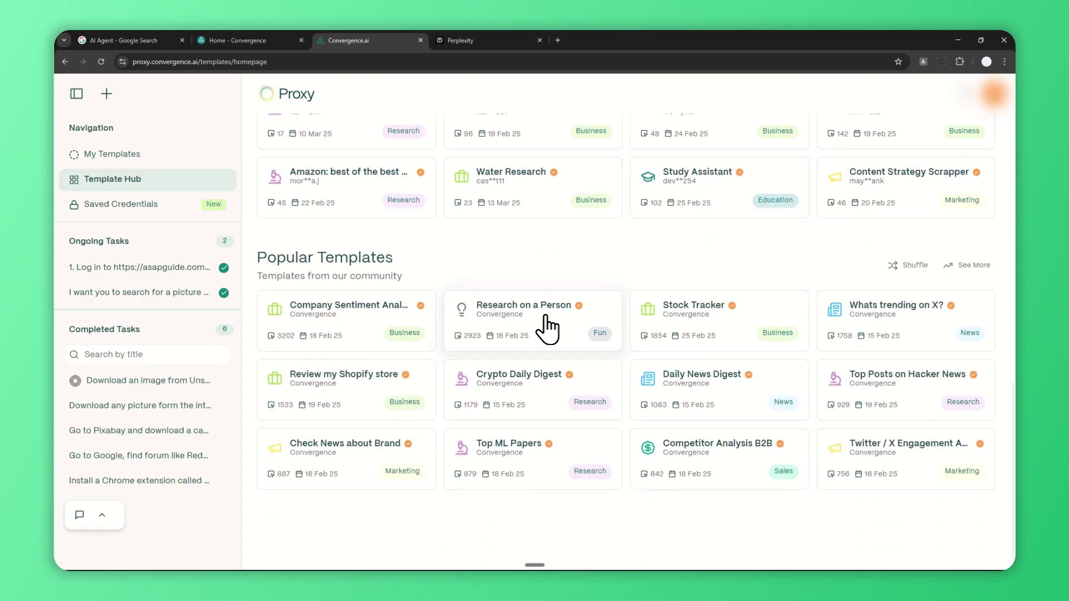
Step: Open the Research on a Person template, review its prompt, and begin entering the person's name
click(595, 312)
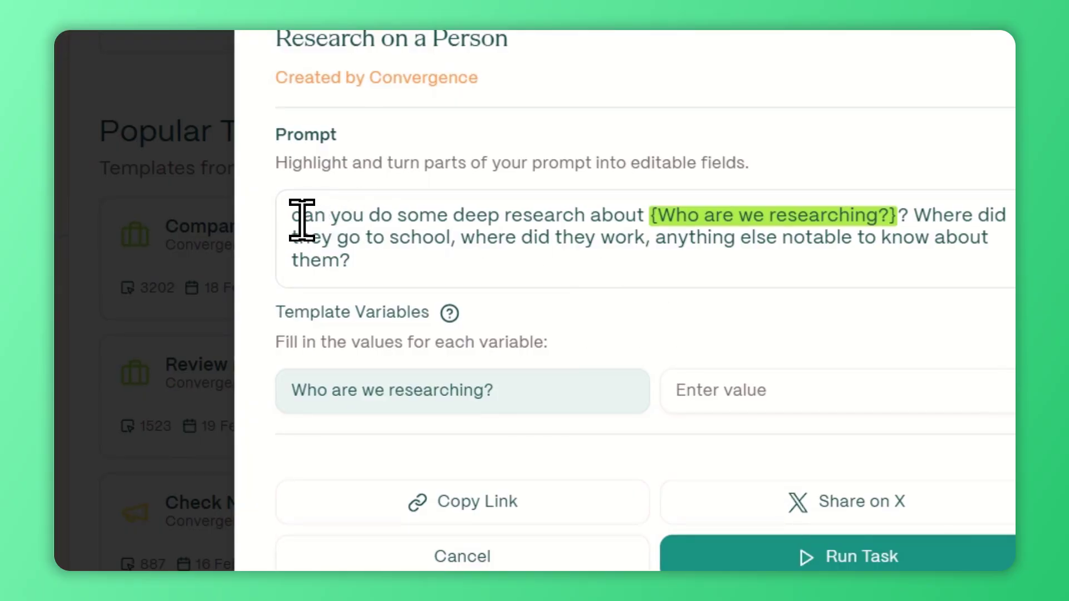
drag(295, 216, 446, 259)
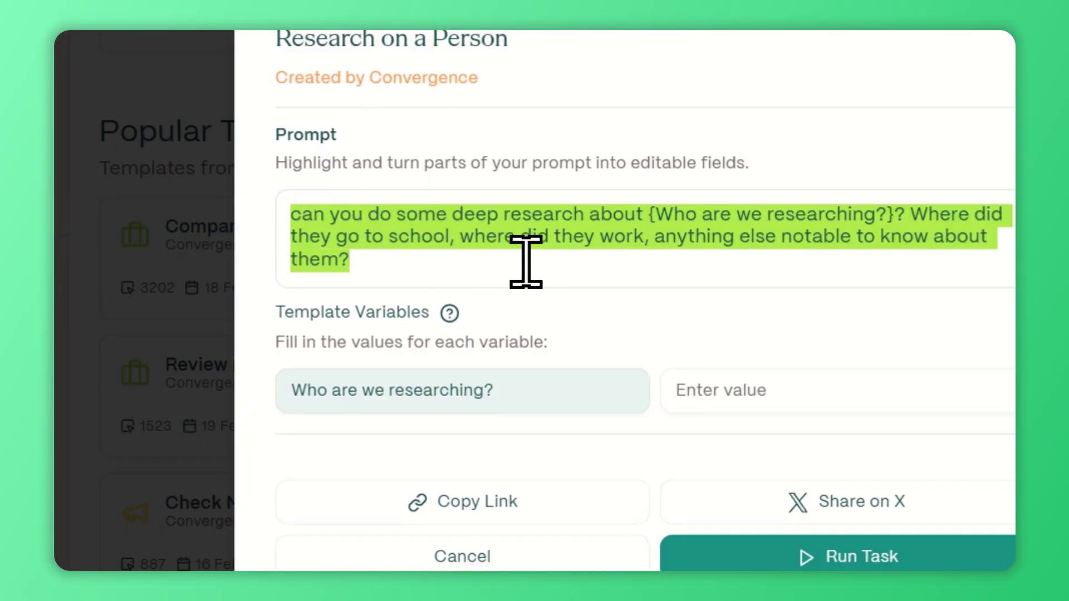
click(649, 241)
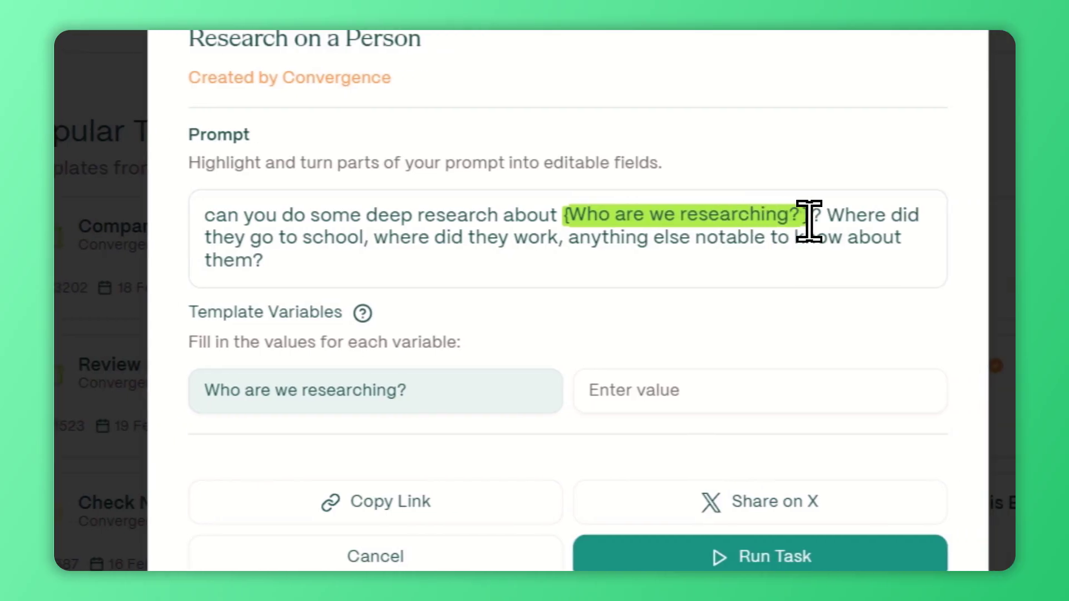
click(619, 396)
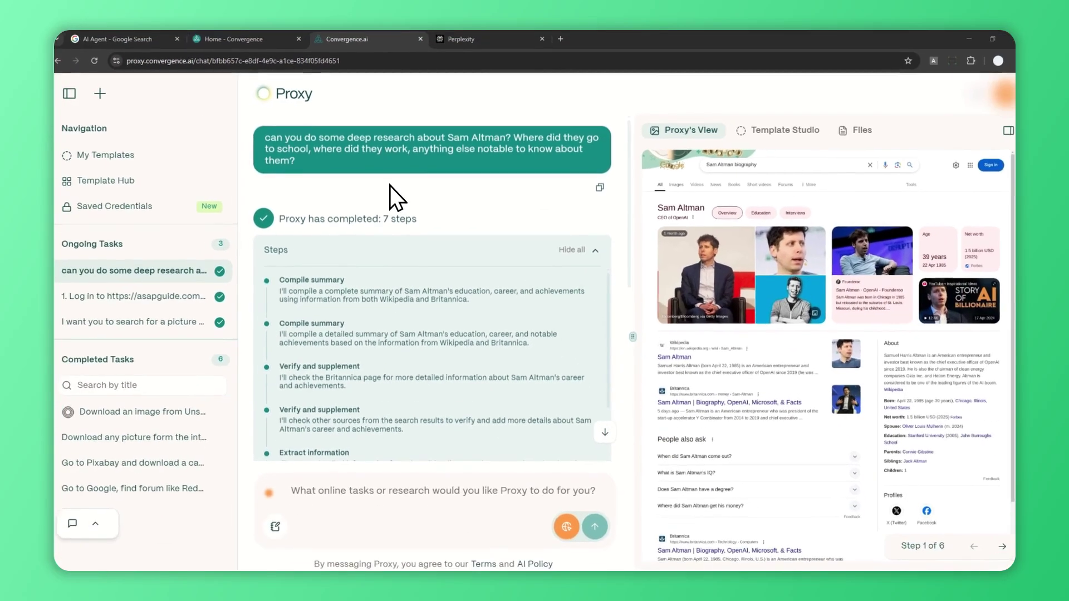
Step: Scroll through the agent's 7 completed steps and its Comprehensive Overview of education and career highlights
scroll(410, 200, down, 5)
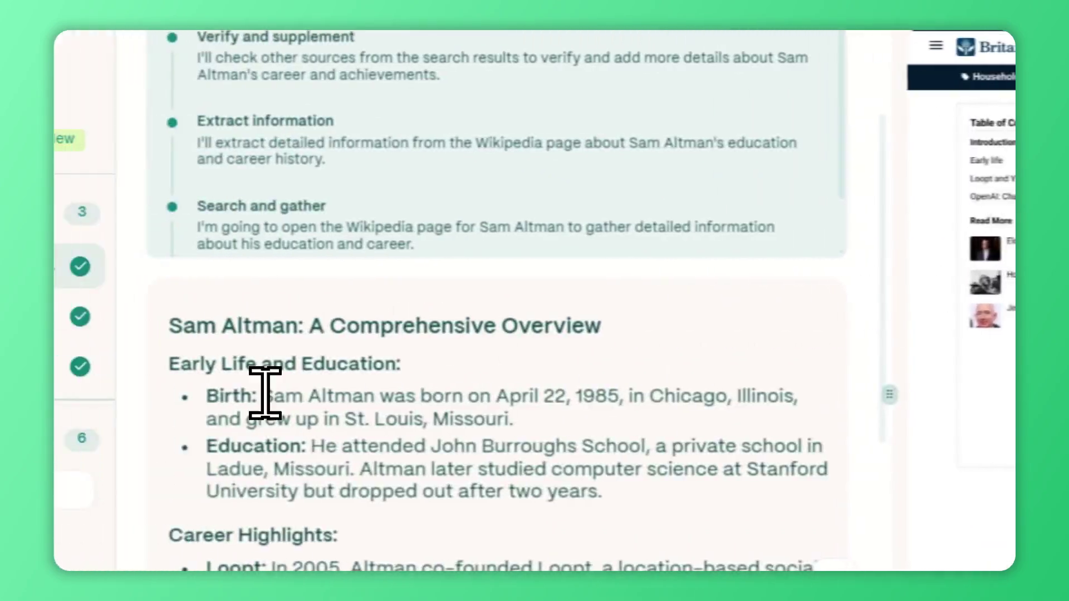
scroll(265, 393, down, 3)
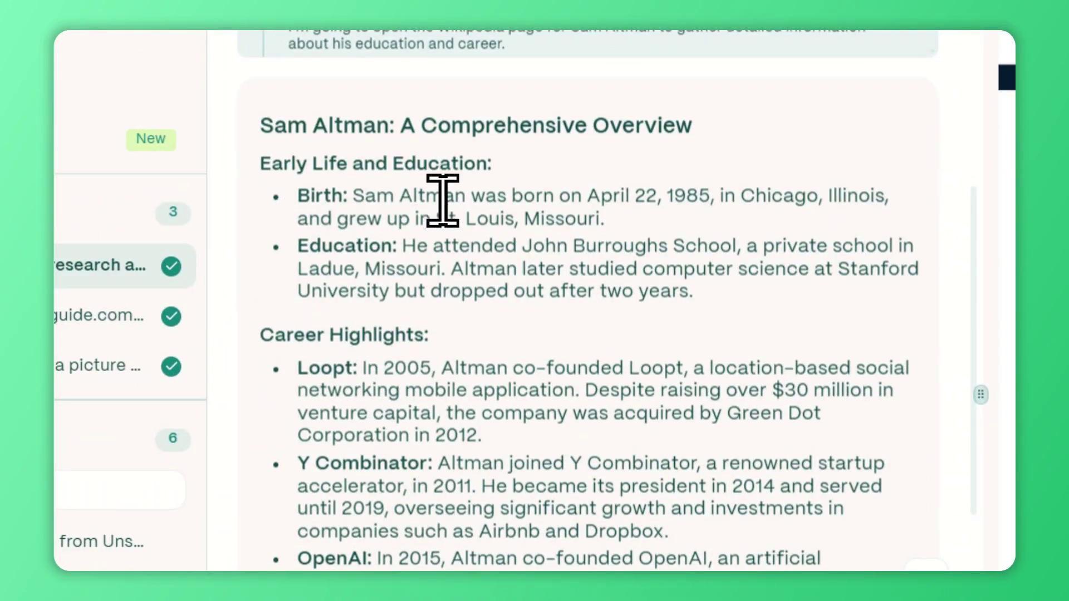
scroll(442, 208, down, 3)
scroll(442, 220, up, 2)
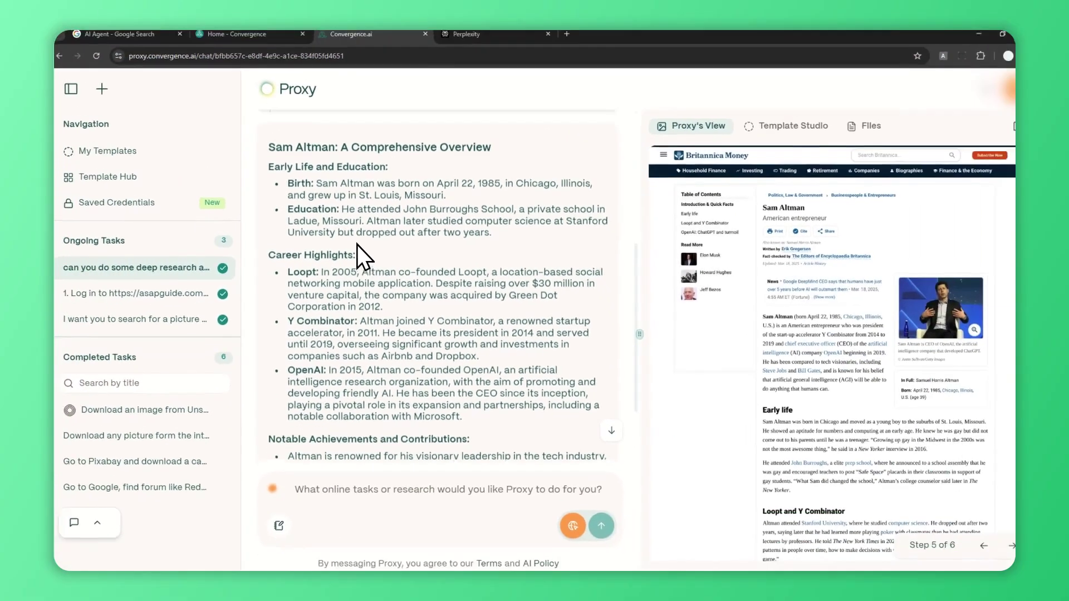
scroll(390, 233, up, 2)
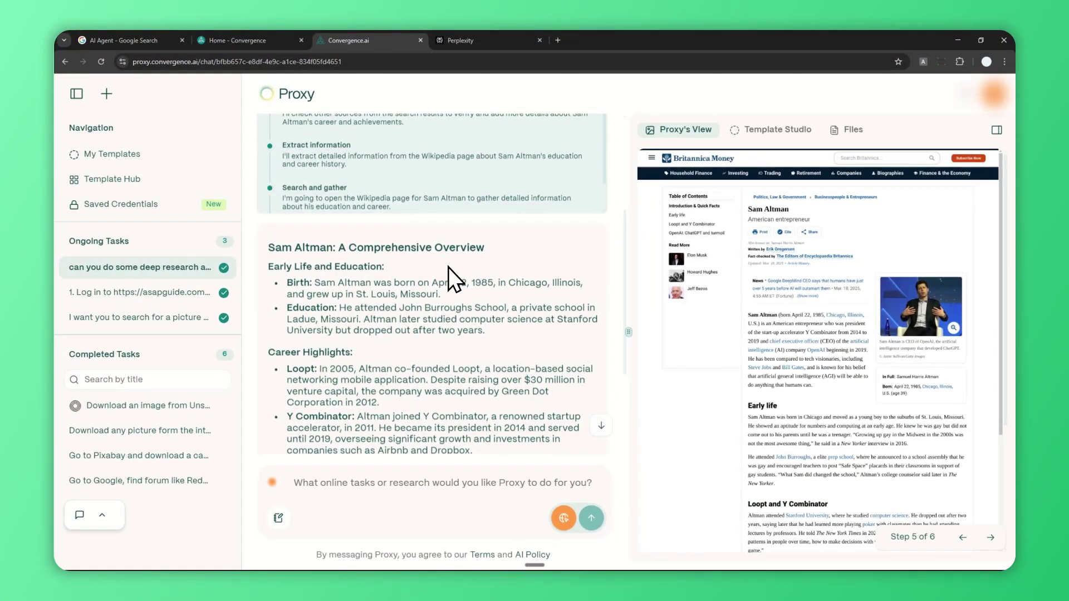
scroll(449, 267, up, 1)
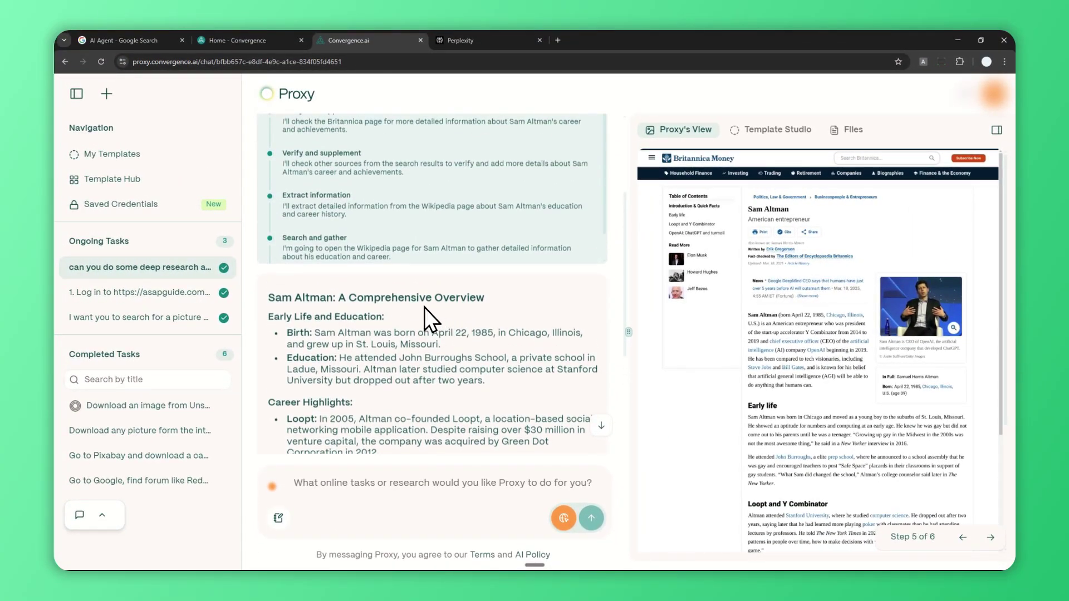
scroll(393, 328, down, 3)
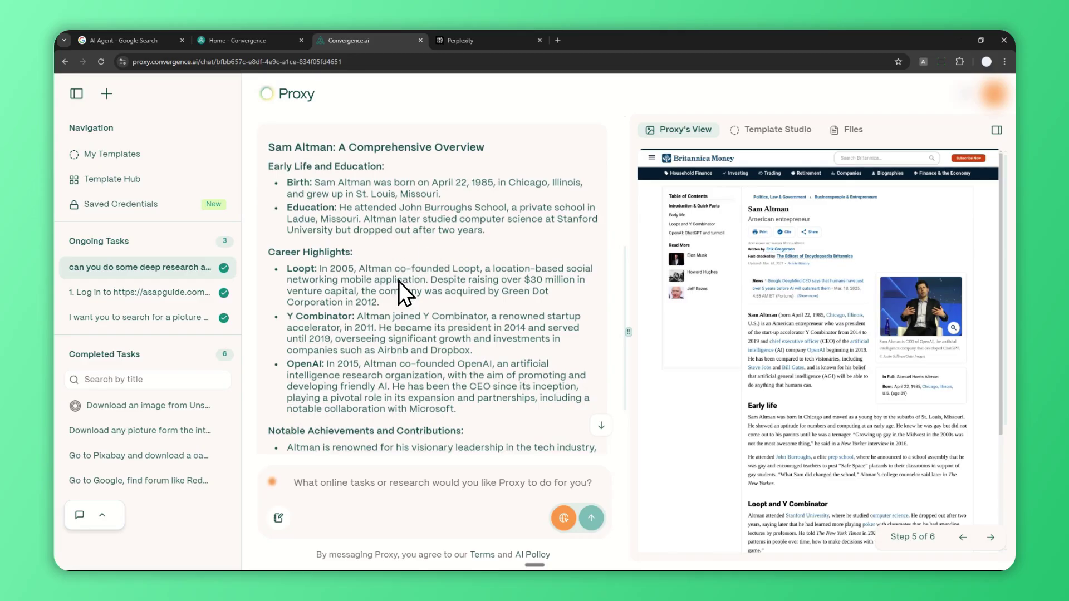
scroll(399, 282, down, 3)
scroll(403, 264, down, 4)
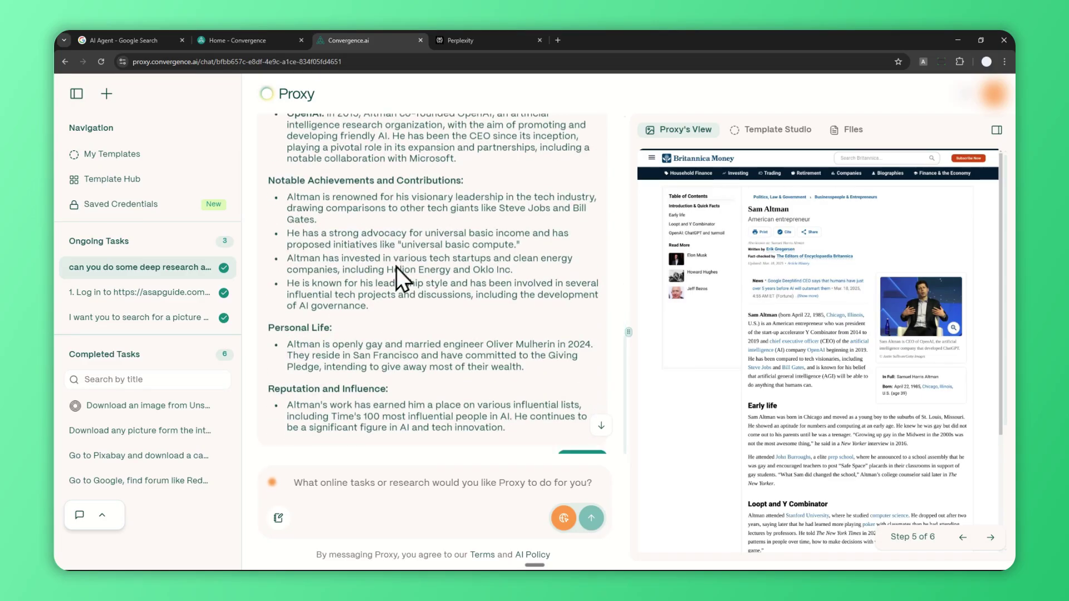
scroll(401, 274, up, 6)
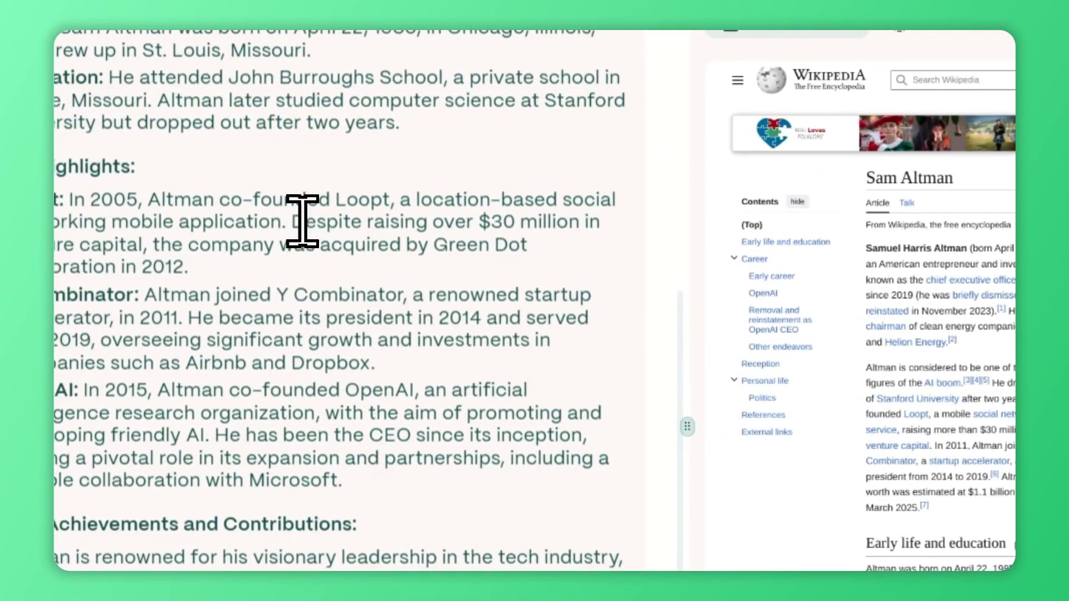
scroll(341, 212, up, 6)
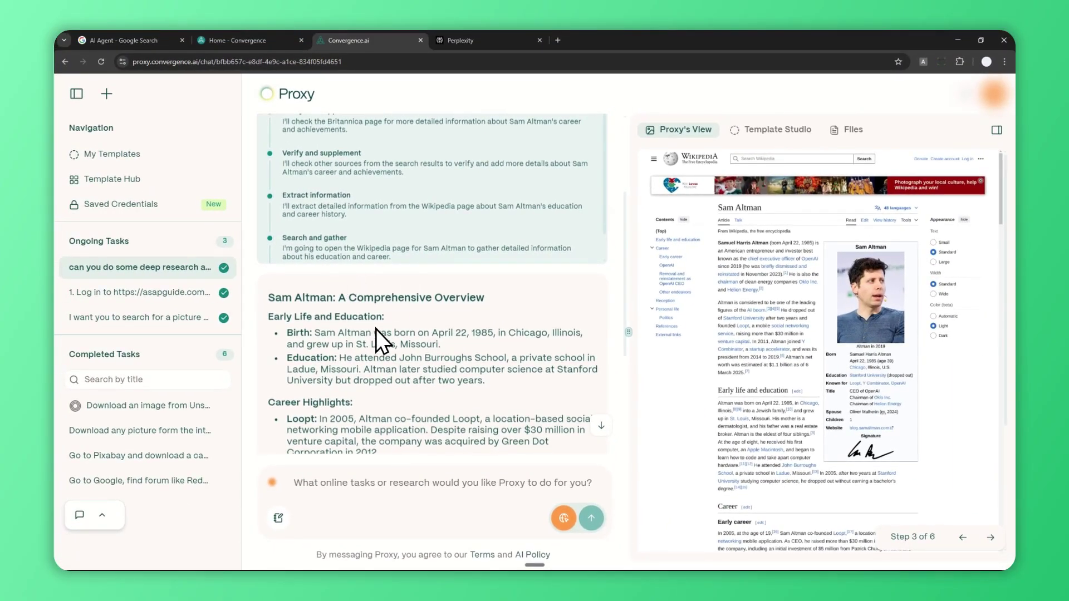
scroll(376, 329, up, 4)
scroll(394, 280, down, 1)
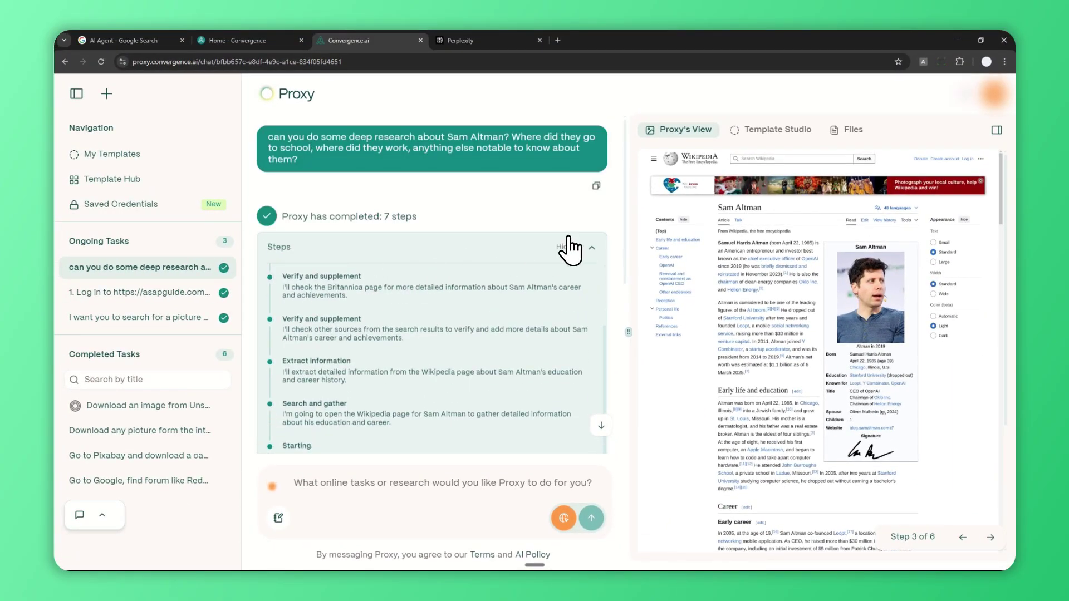
scroll(611, 255, down, 4)
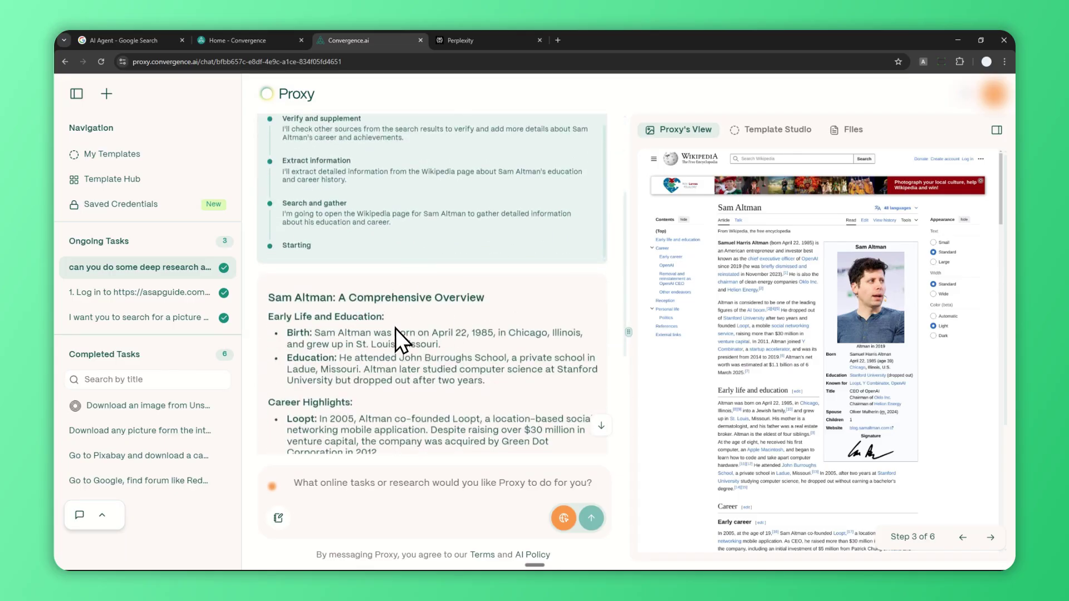
click(508, 40)
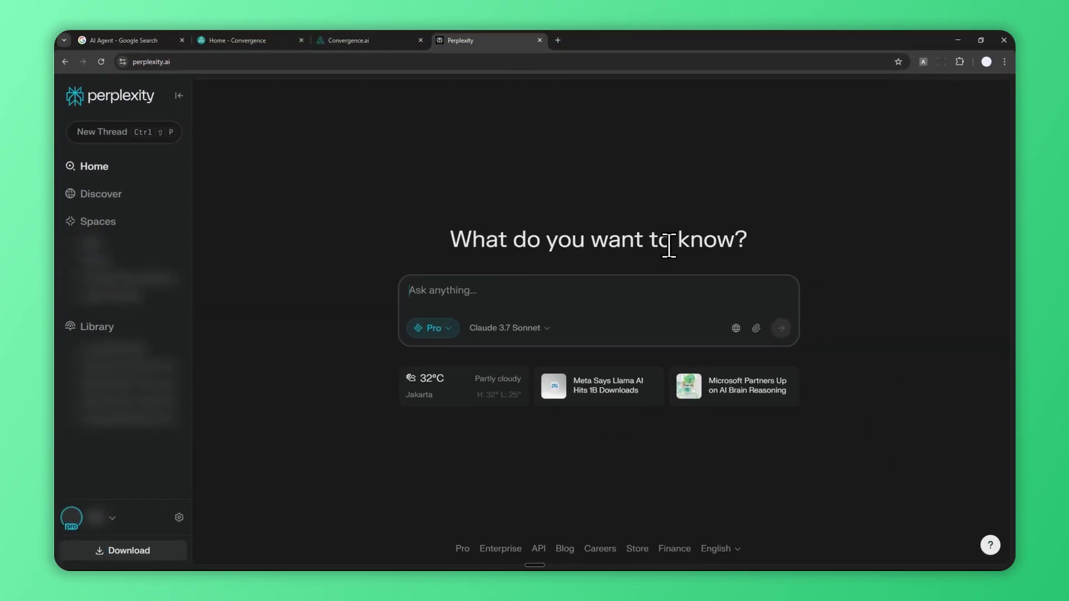
click(370, 44)
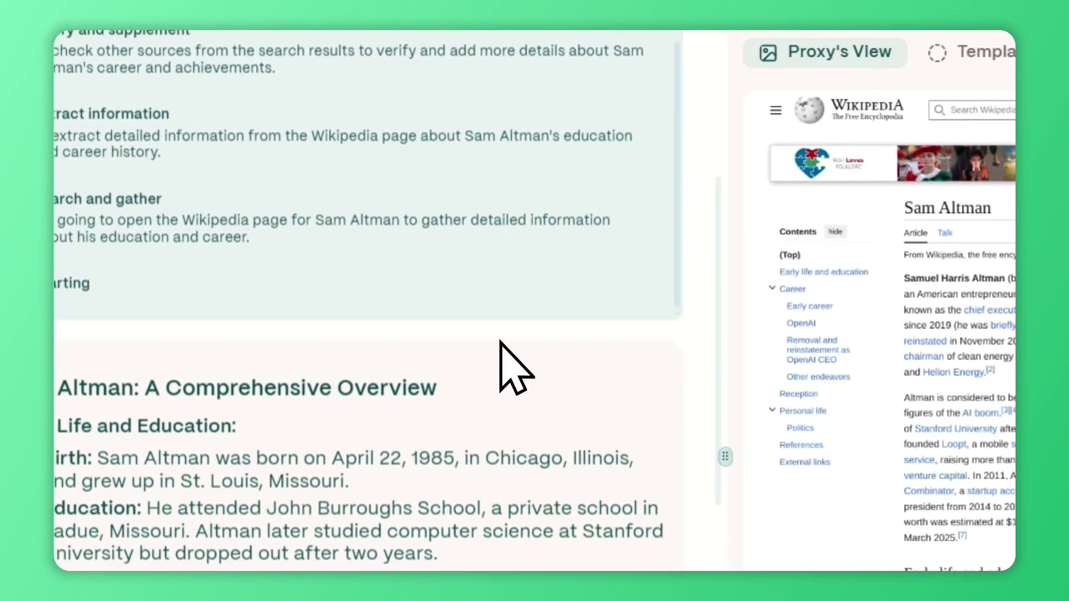
scroll(412, 301, down, 4)
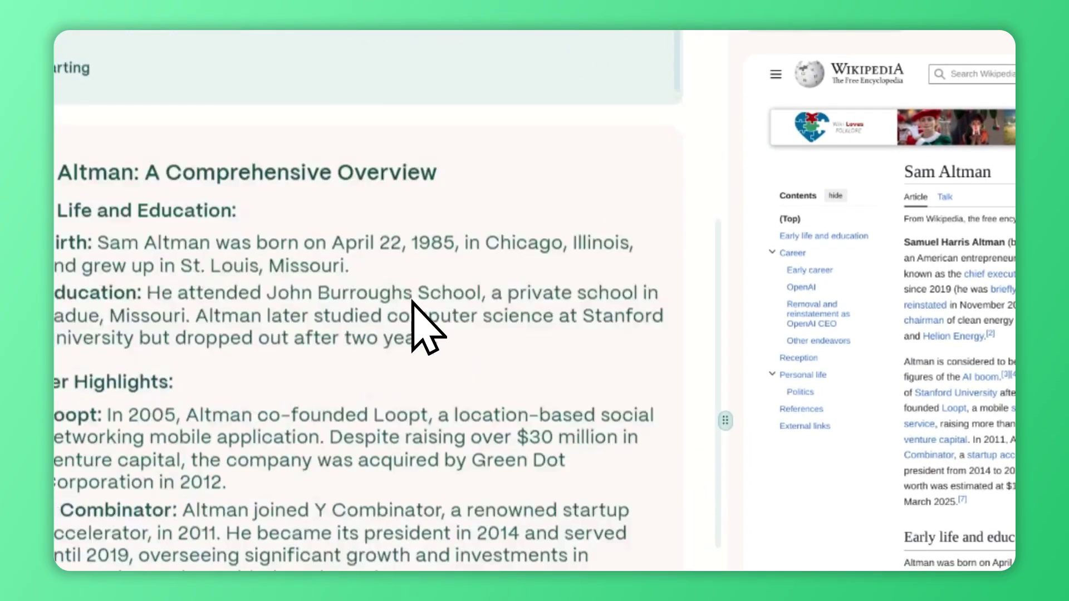
scroll(413, 303, down, 10)
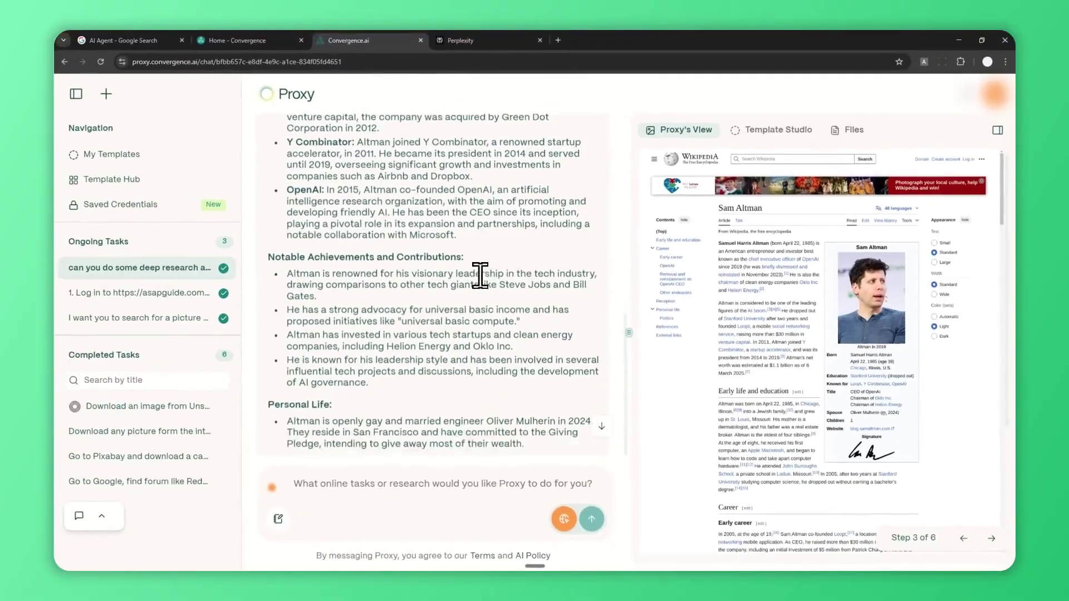
scroll(478, 271, down, 2)
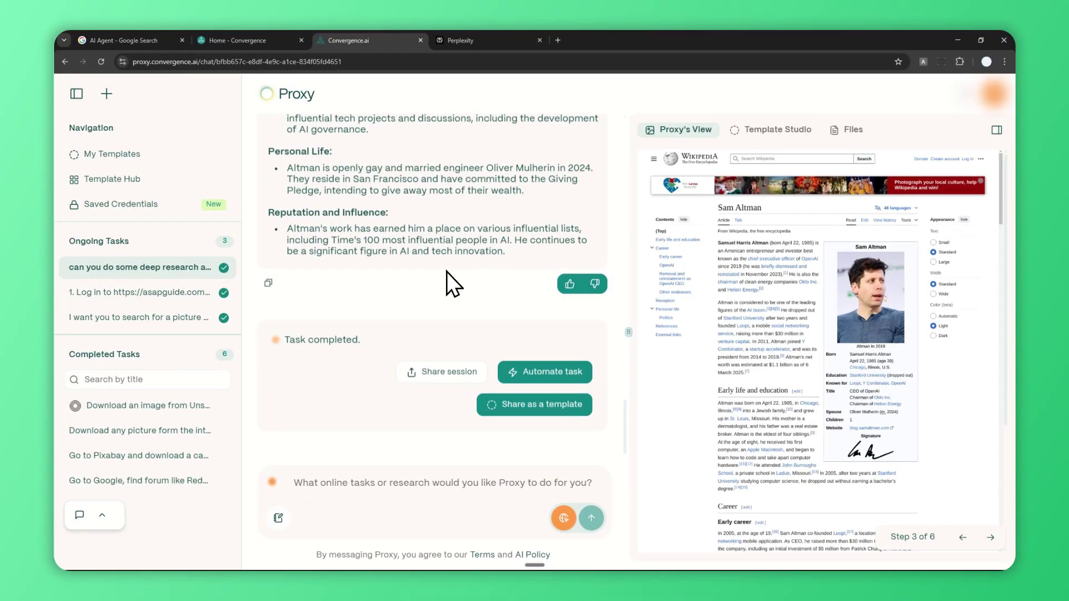
scroll(488, 325, up, 12)
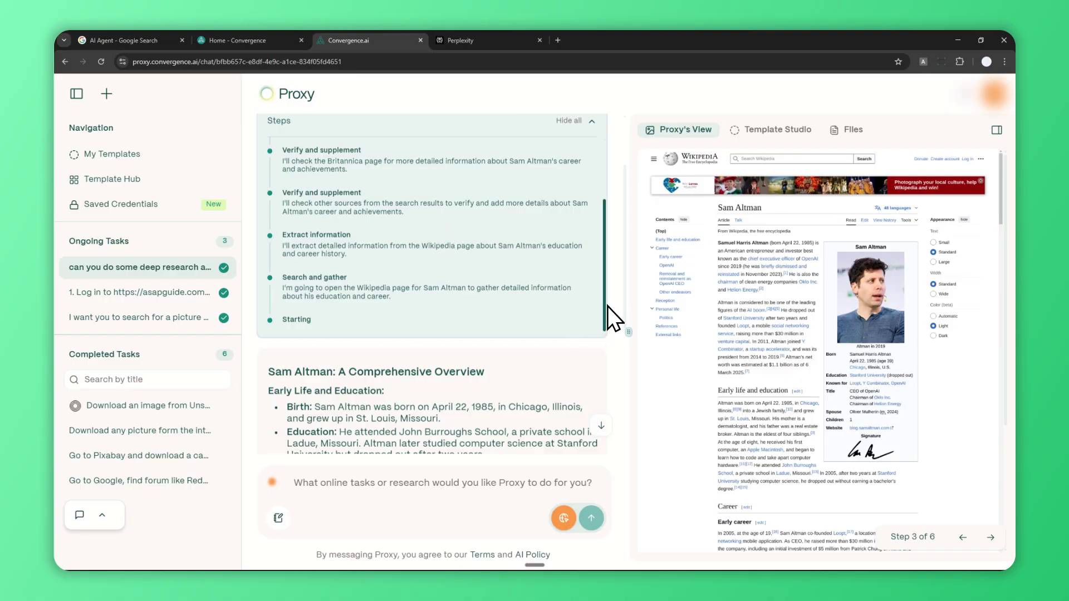
scroll(616, 298, up, 3)
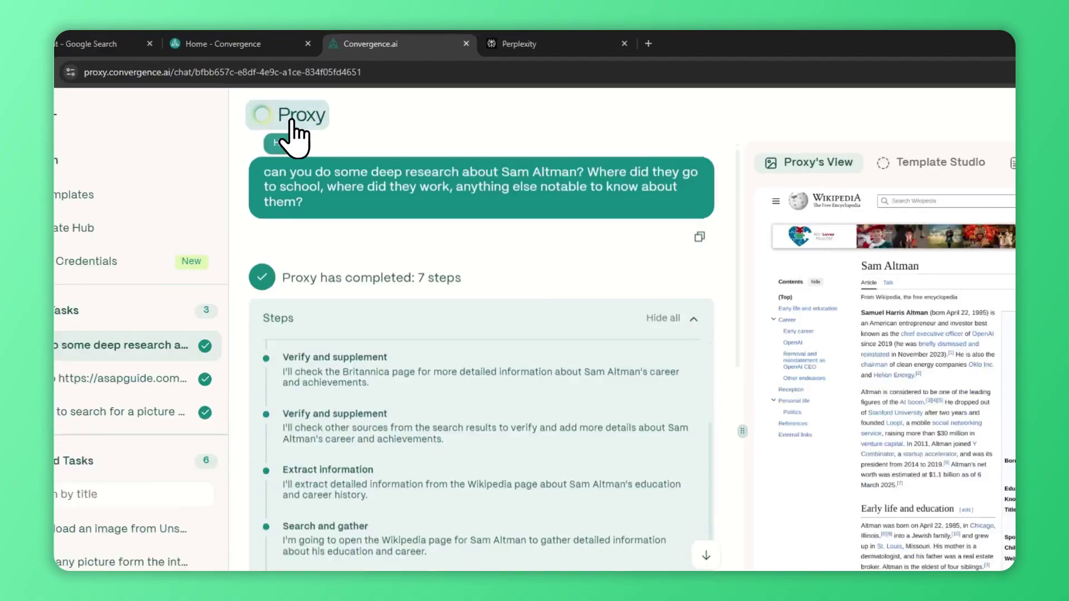
Step: Return to the Proxy home page and switch on Deep Work mode for a new prompt
click(287, 96)
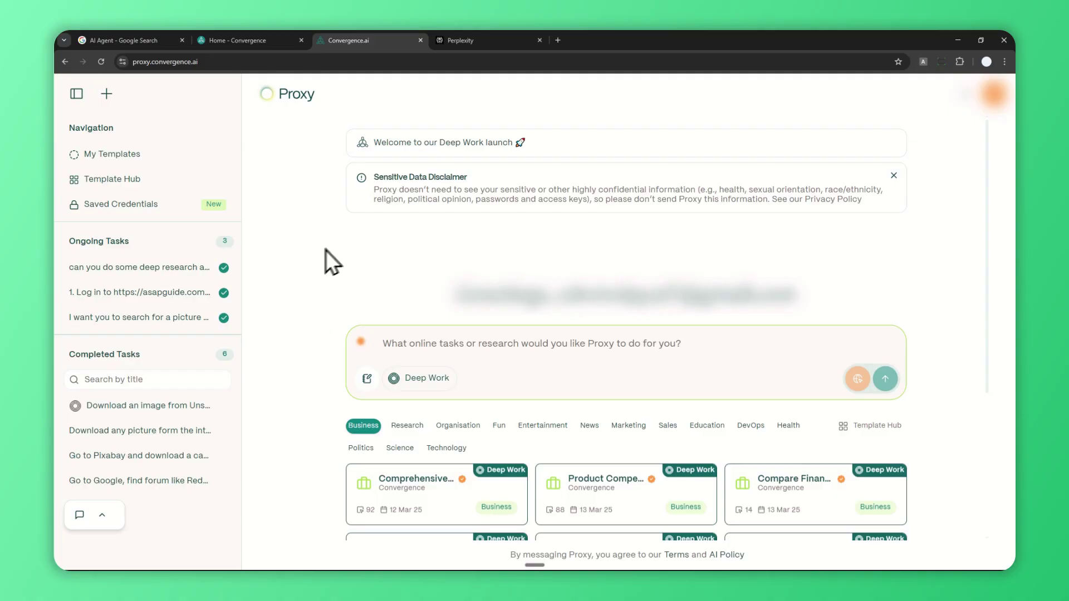
click(438, 340)
click(426, 378)
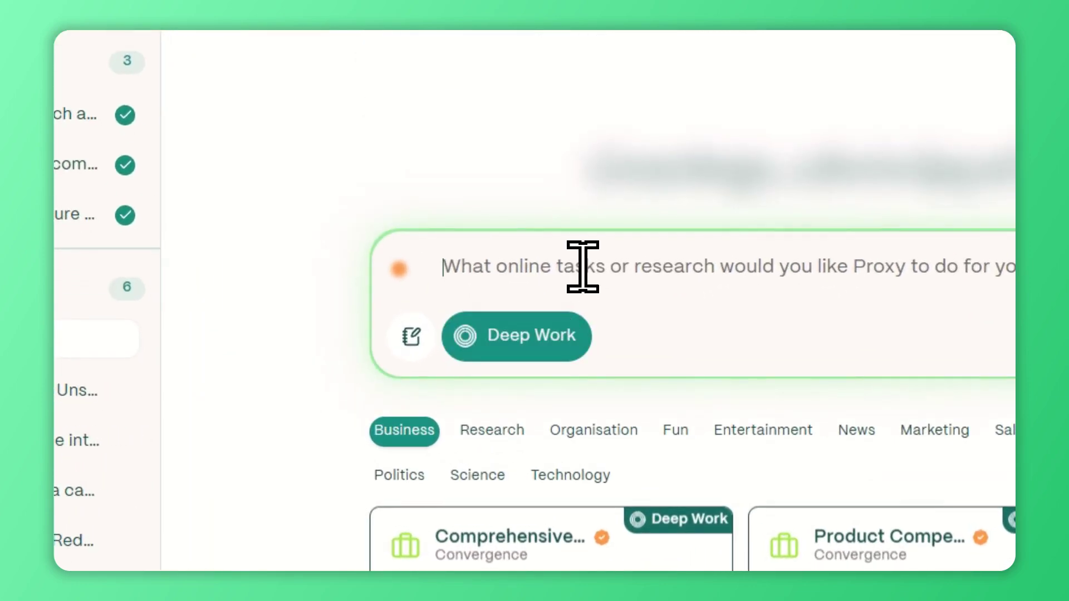